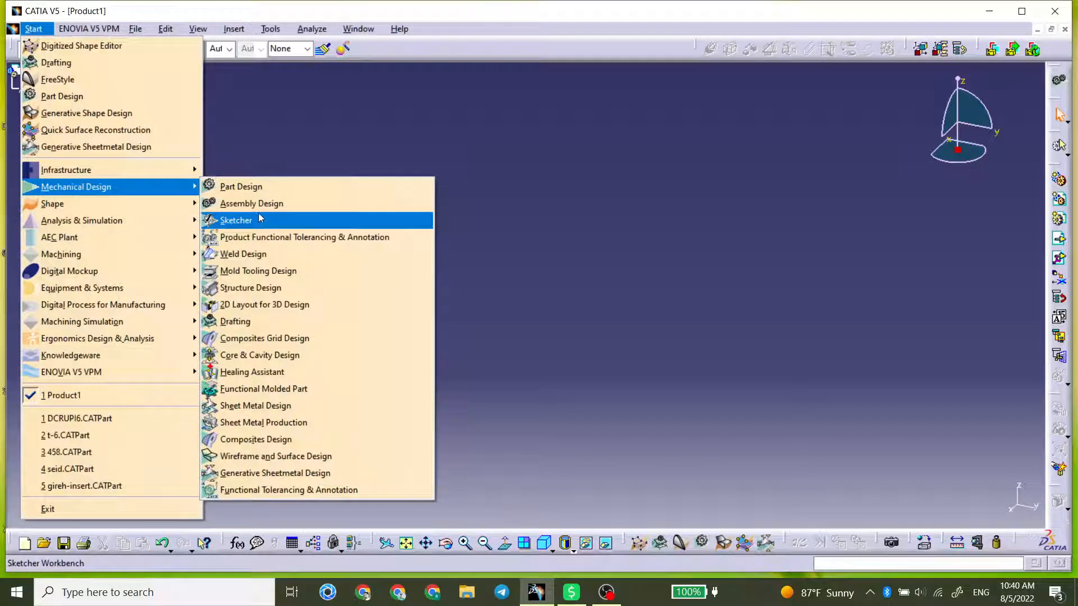
Create a new part in Part Design and open a sketch on the yz plane, viewed face-on
click(263, 189)
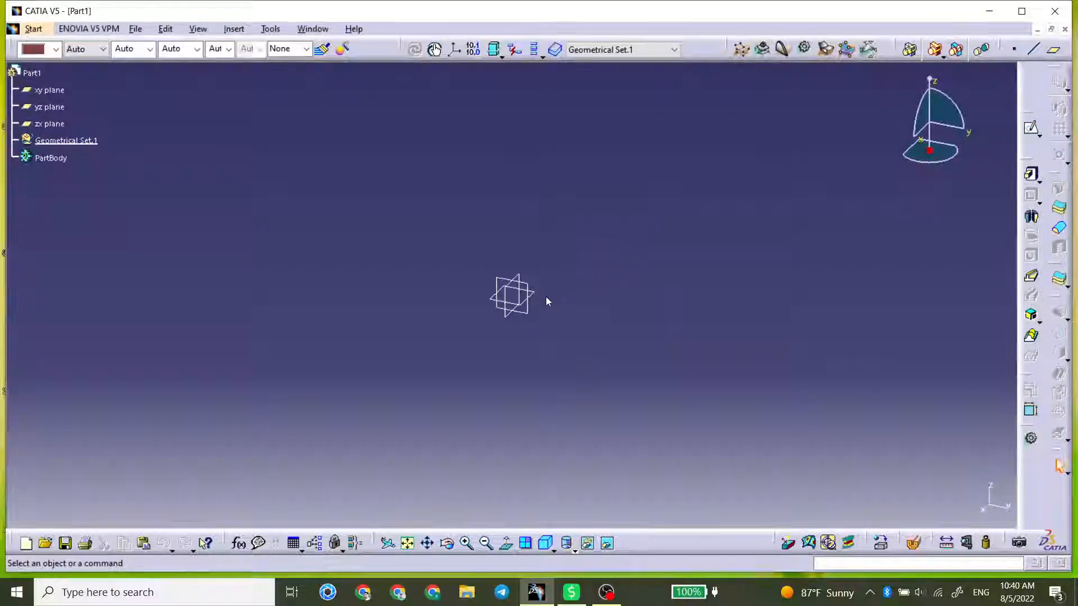
click(517, 308)
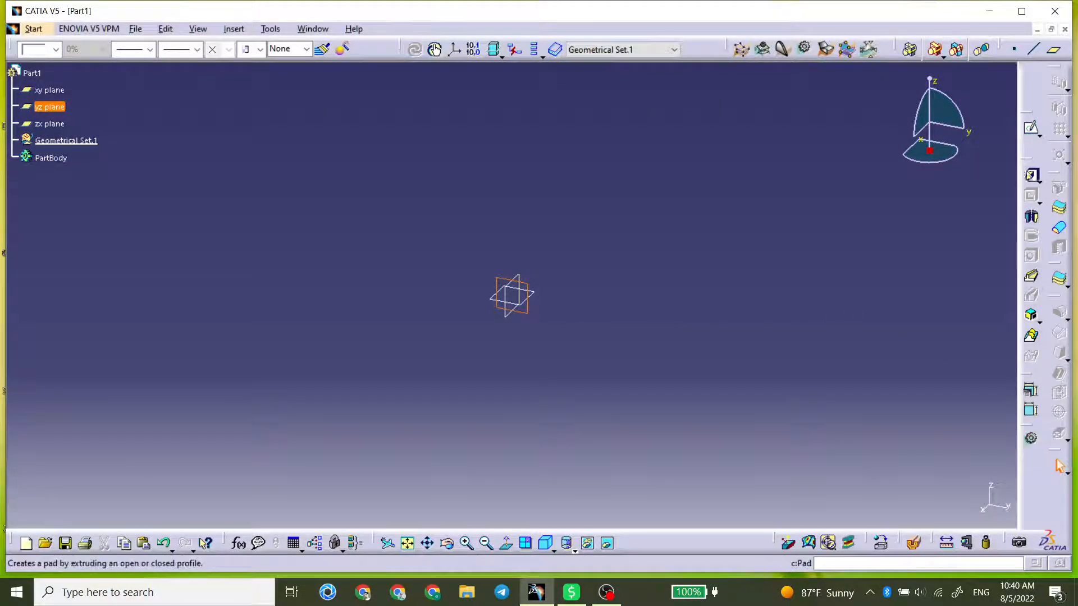
click(1030, 129)
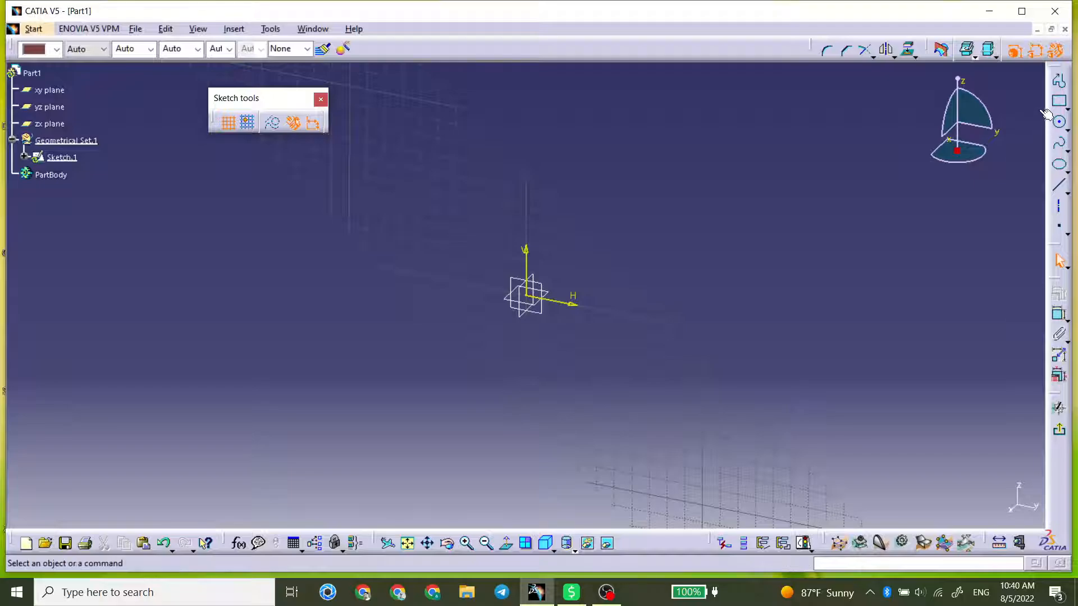
click(1066, 109)
click(504, 545)
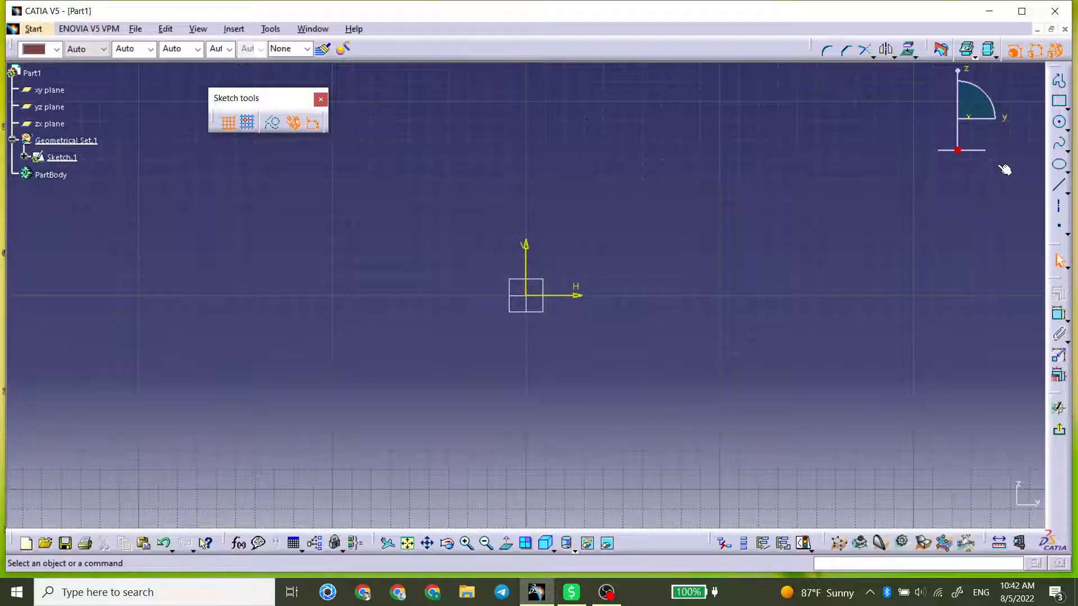
Sketch a circle with a 50 mm radius, its centre above and to the right of the origin
click(1066, 130)
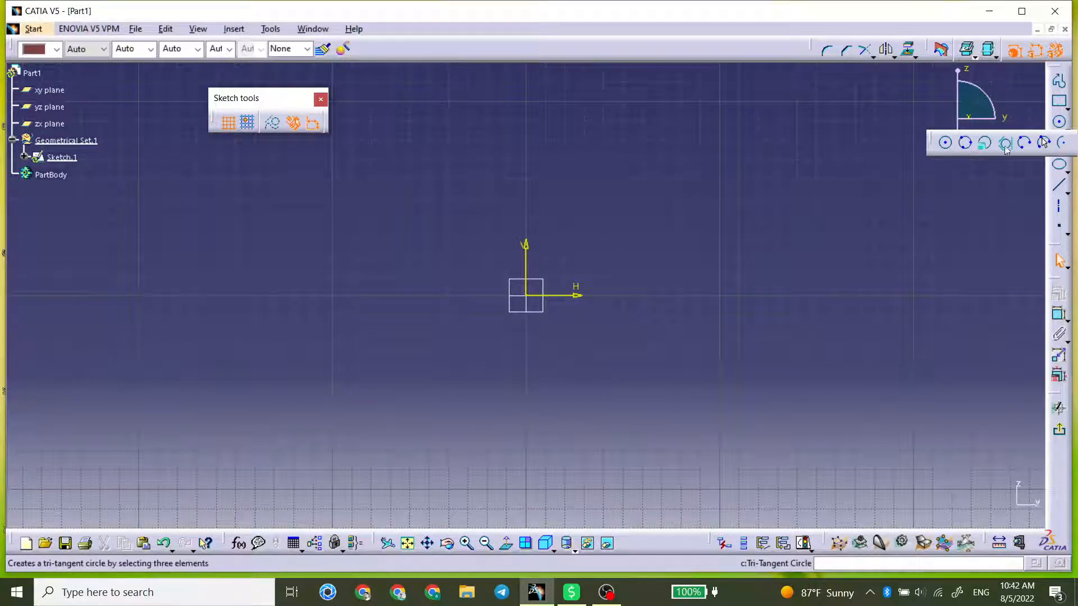
click(947, 144)
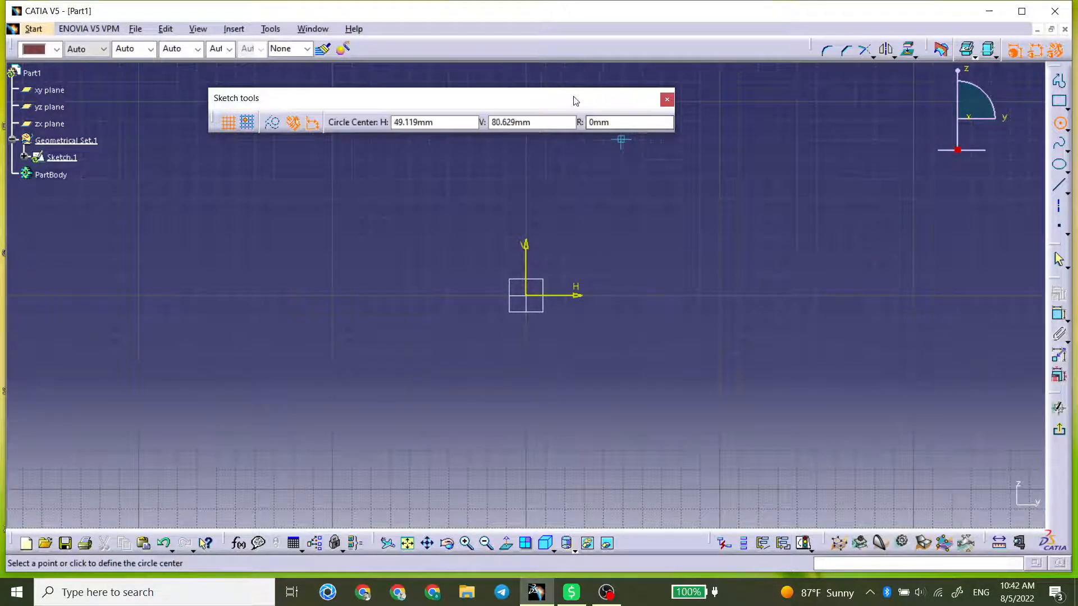
drag(573, 100, 482, 120)
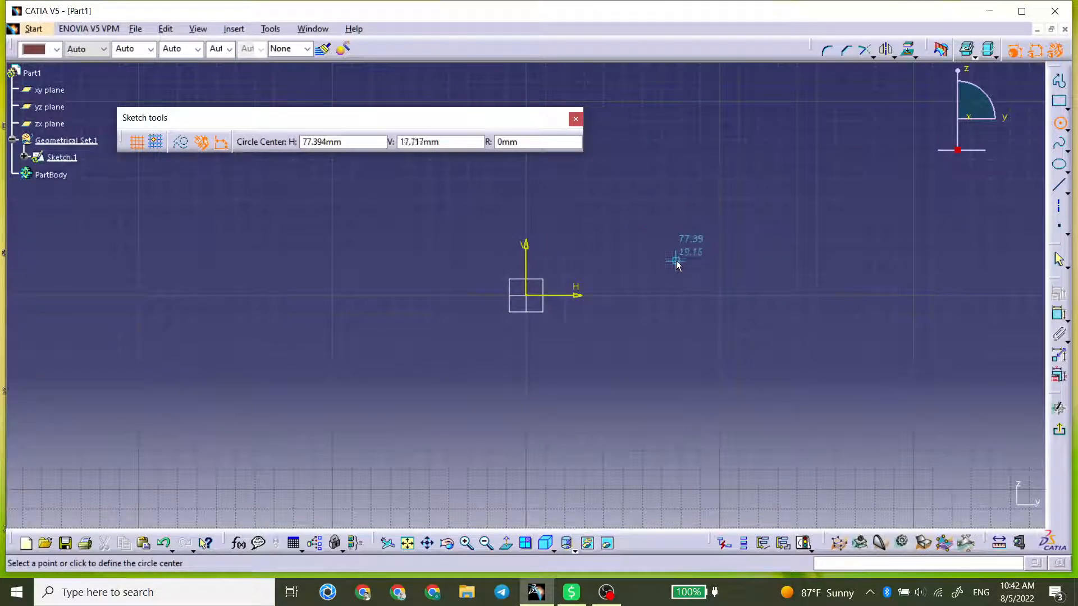
click(665, 225)
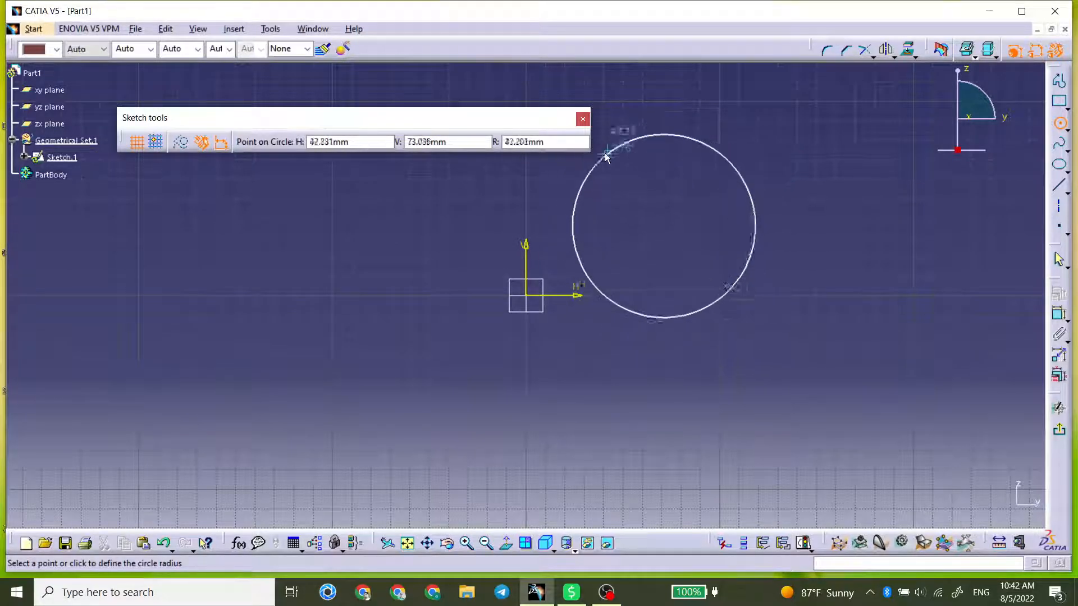
click(504, 142)
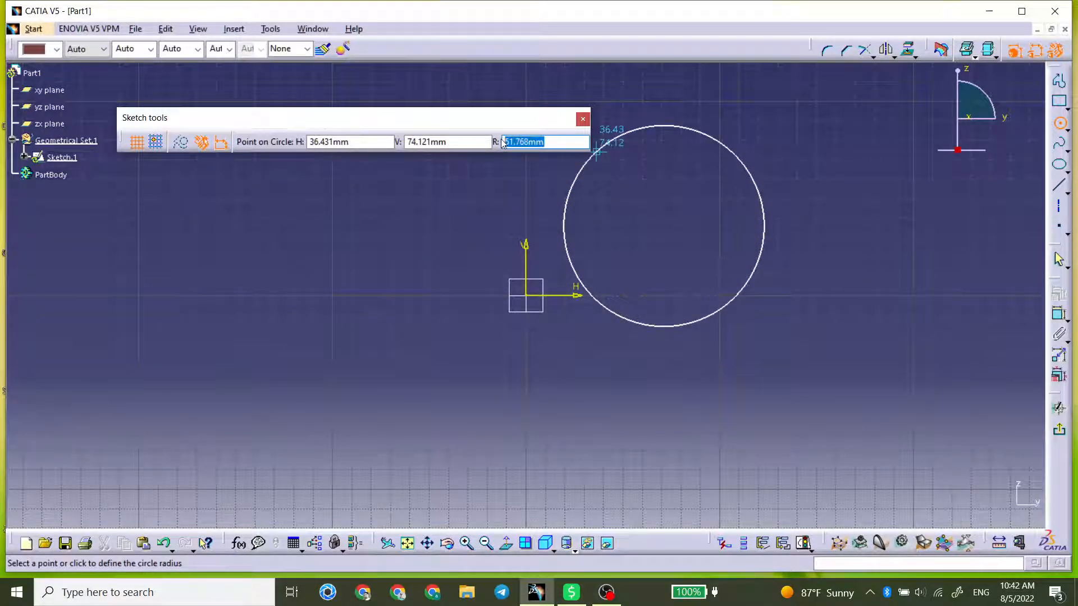
text(50)
key(Return)
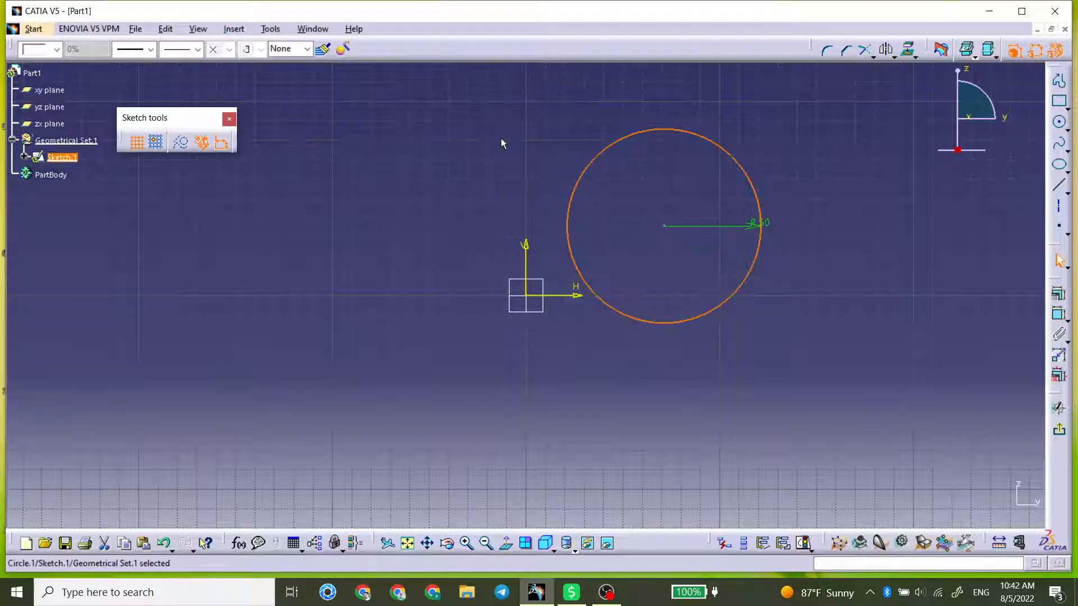
Constrain the circle's centre to be coincident with the sketch origin
click(642, 178)
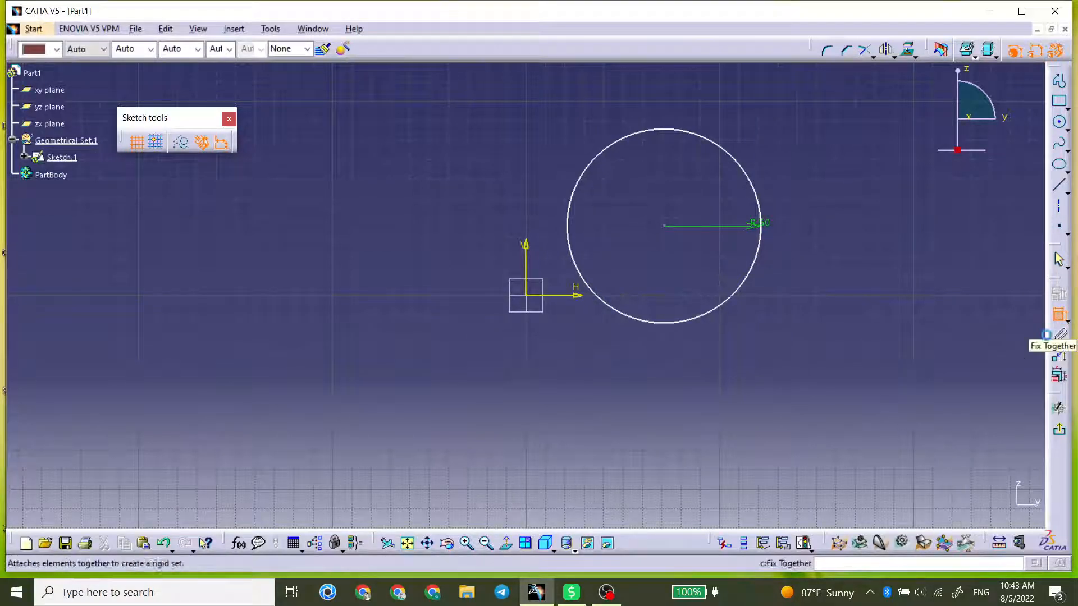
click(1059, 314)
click(665, 226)
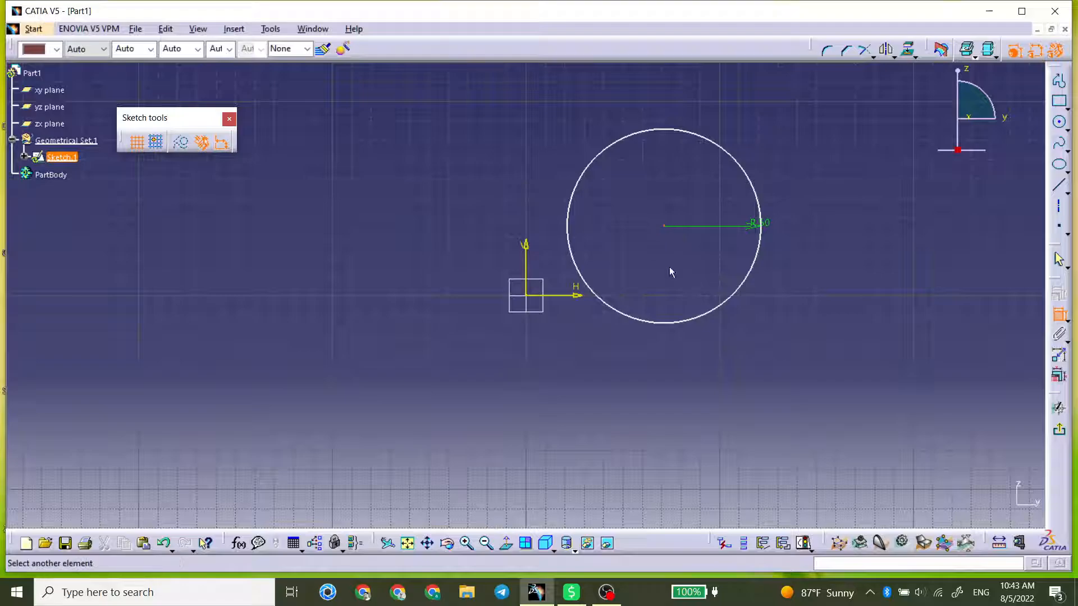
click(531, 297)
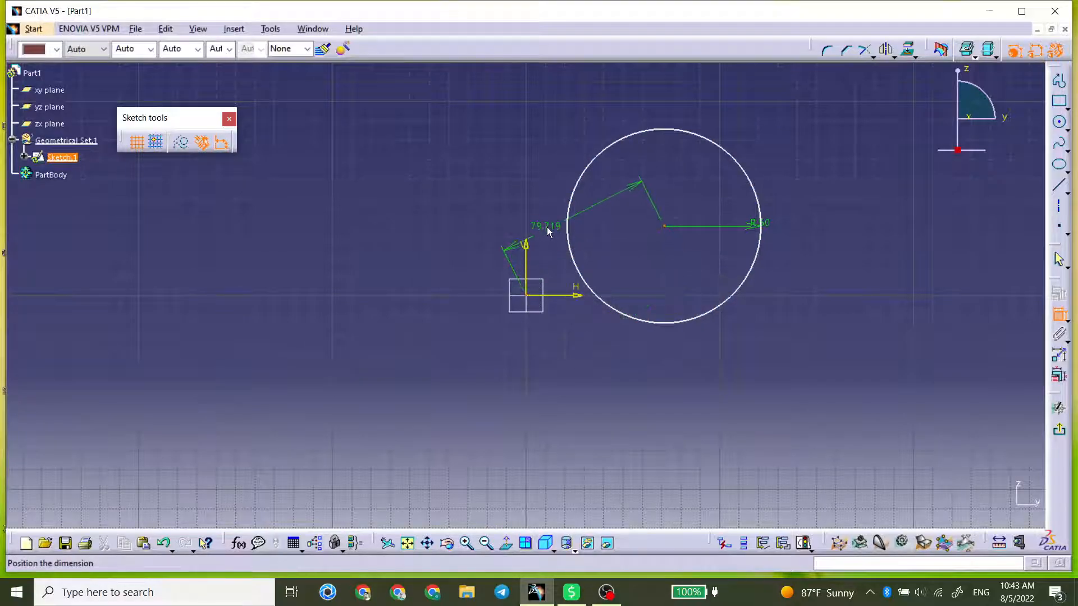
right_click(547, 228)
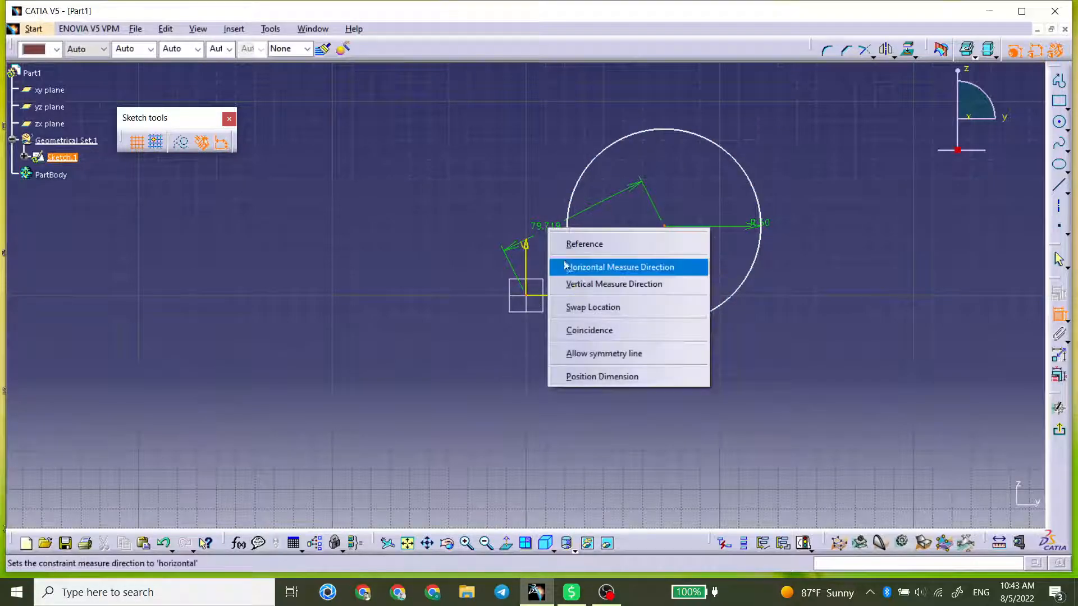
click(598, 329)
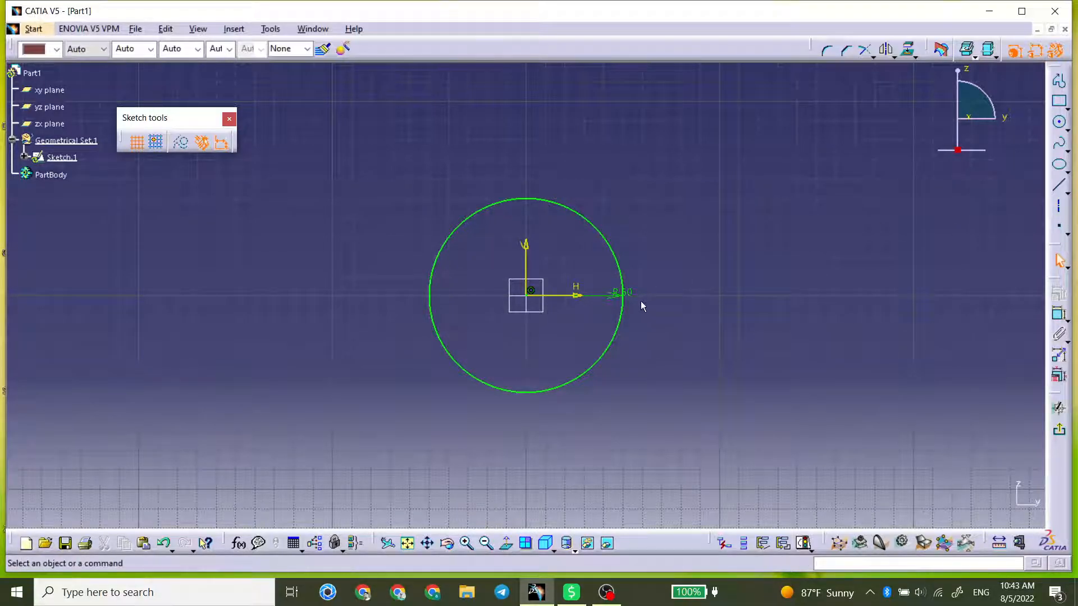
Replace the circle's radius dimension with a diameter dimension and accept its definition at 100 mm
click(1059, 121)
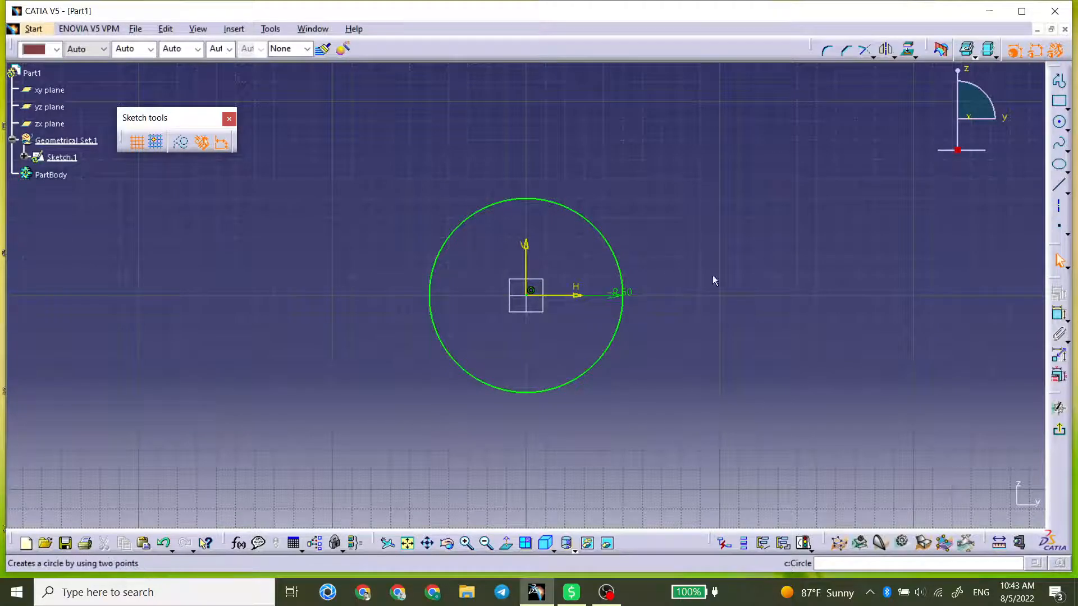
click(617, 292)
key(Delete)
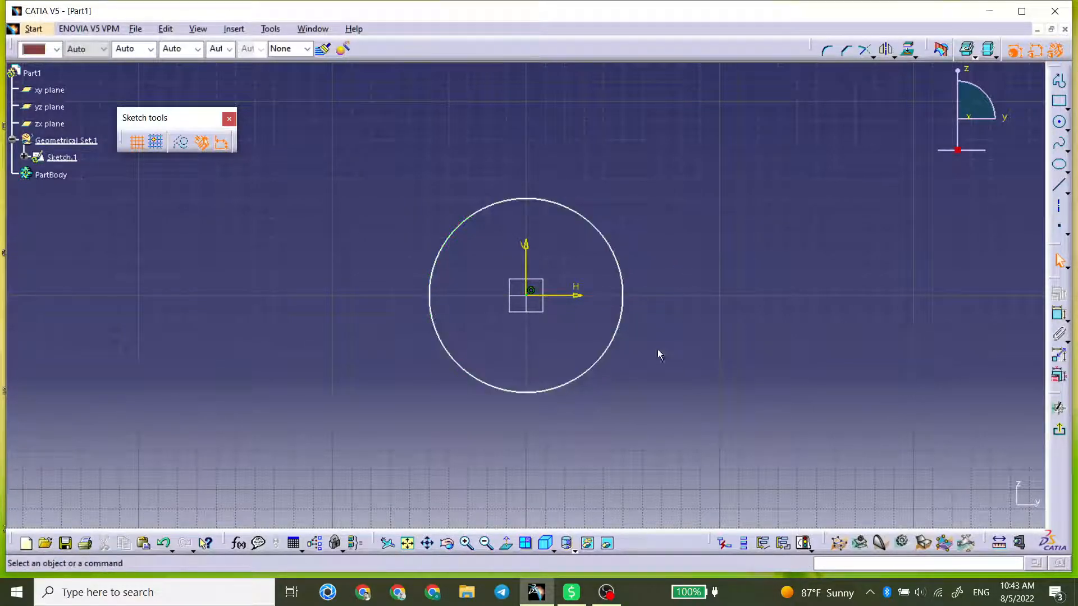
click(1059, 314)
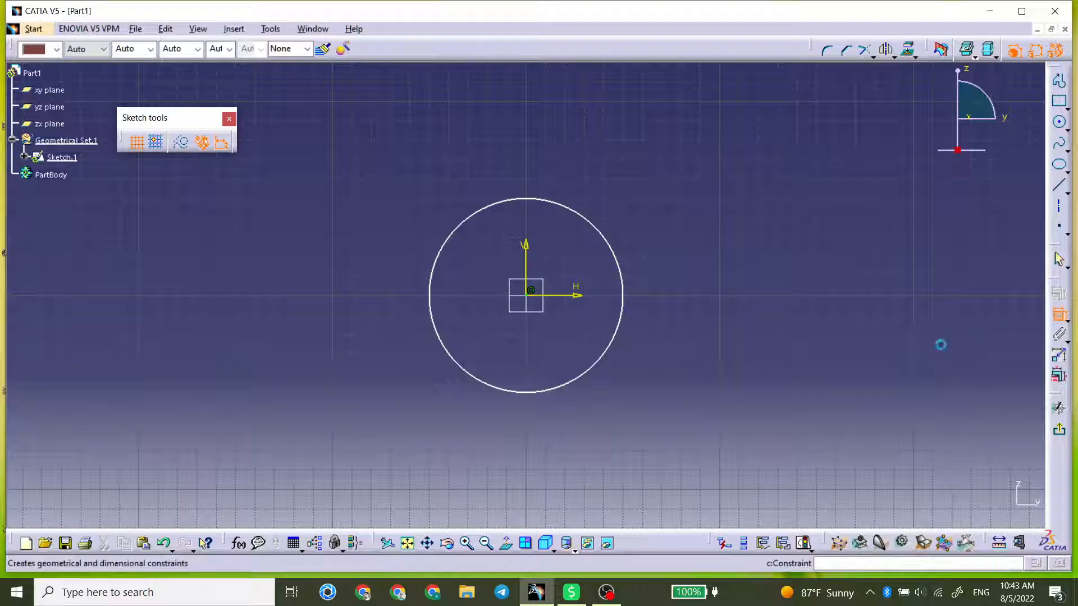
click(620, 270)
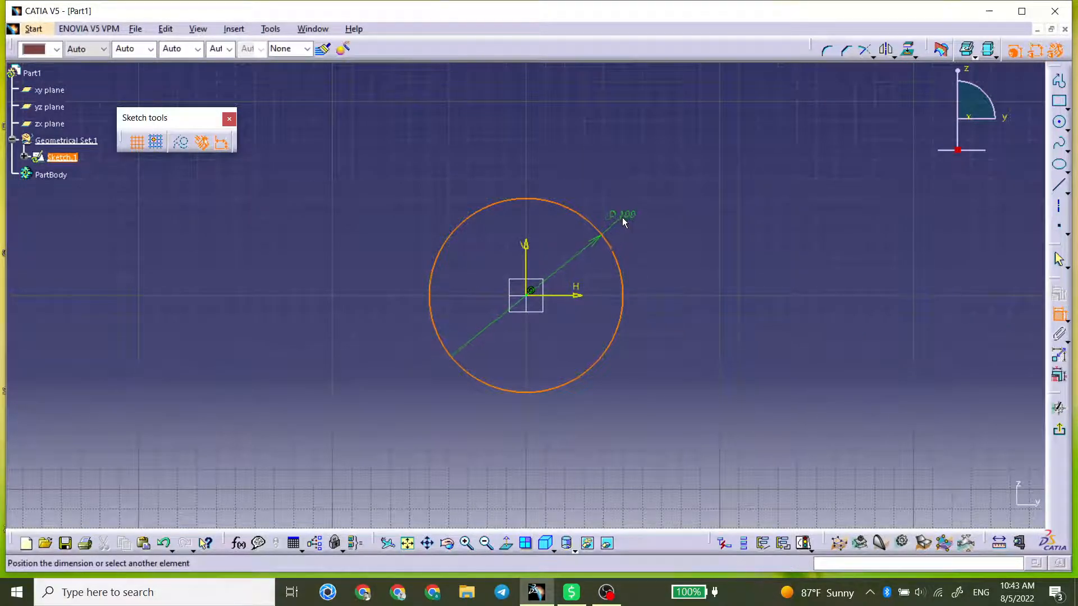
click(626, 218)
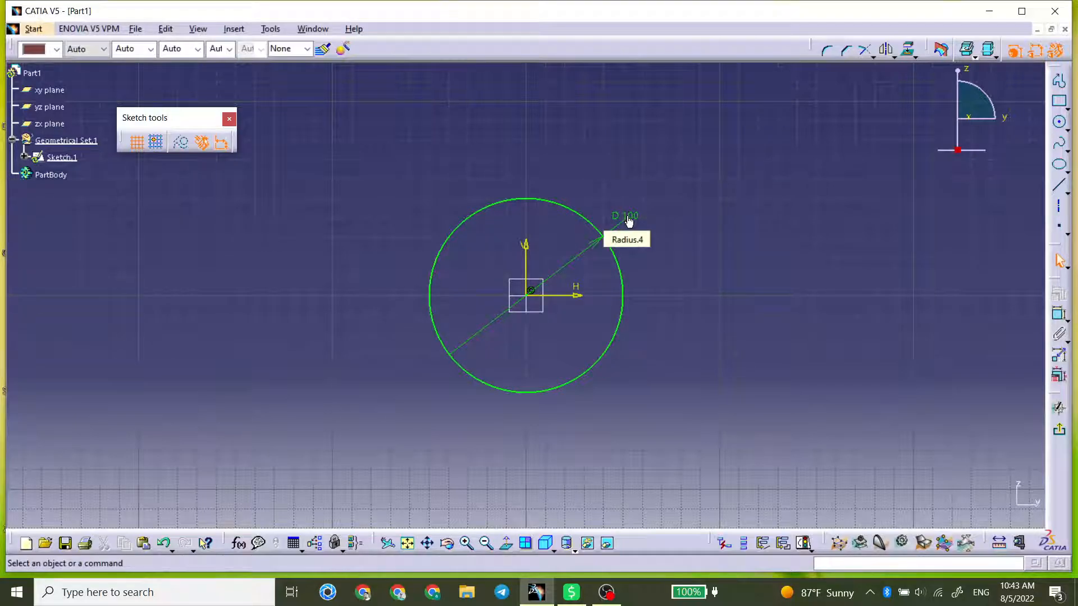
double_click(629, 221)
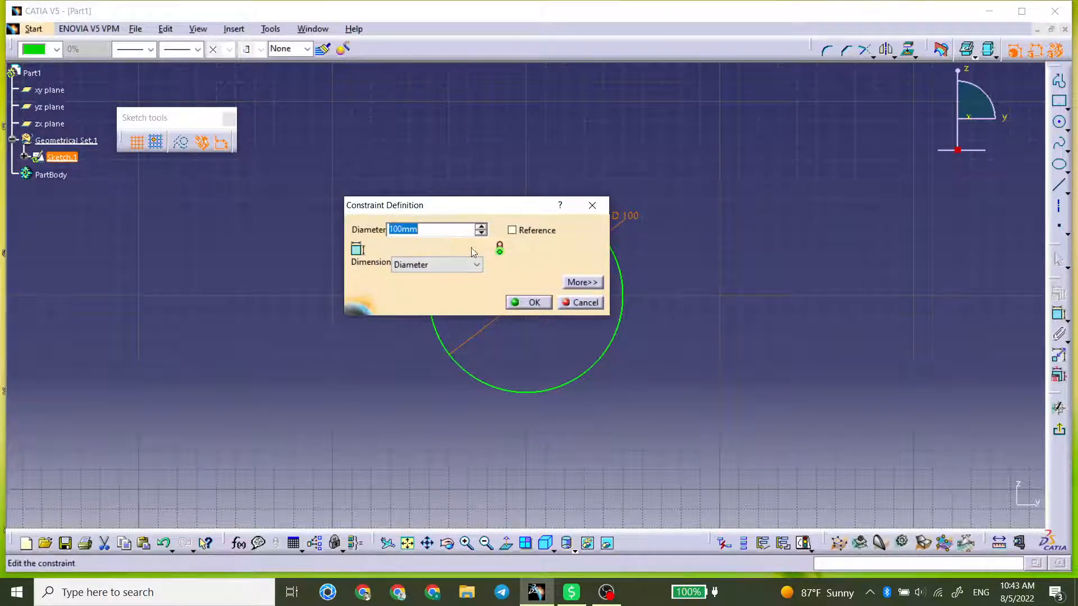
click(528, 302)
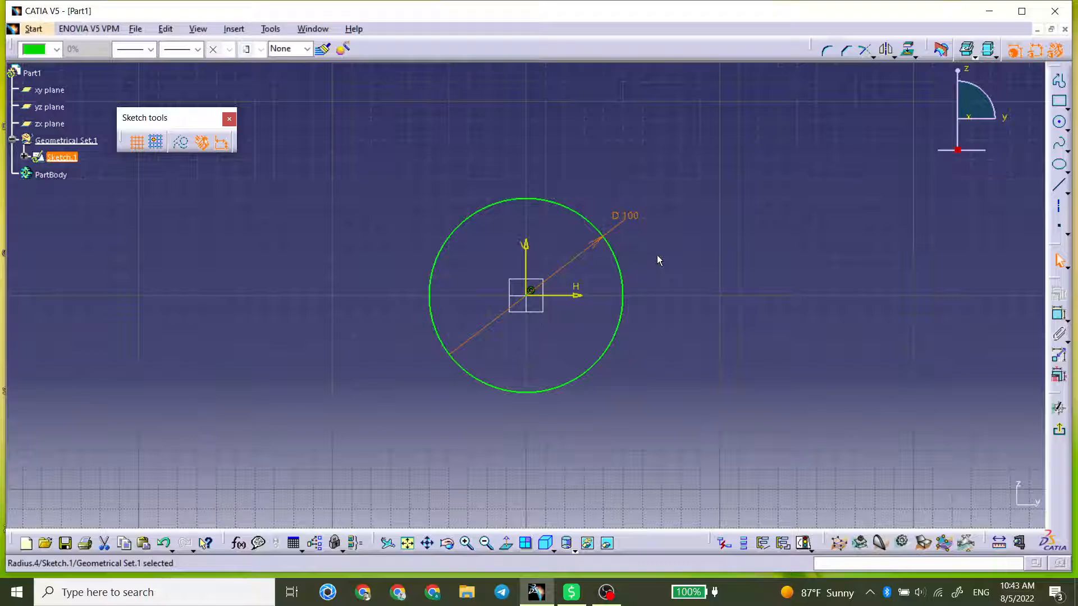
Delete the circle's diameter dimension and undo the deletion
click(638, 219)
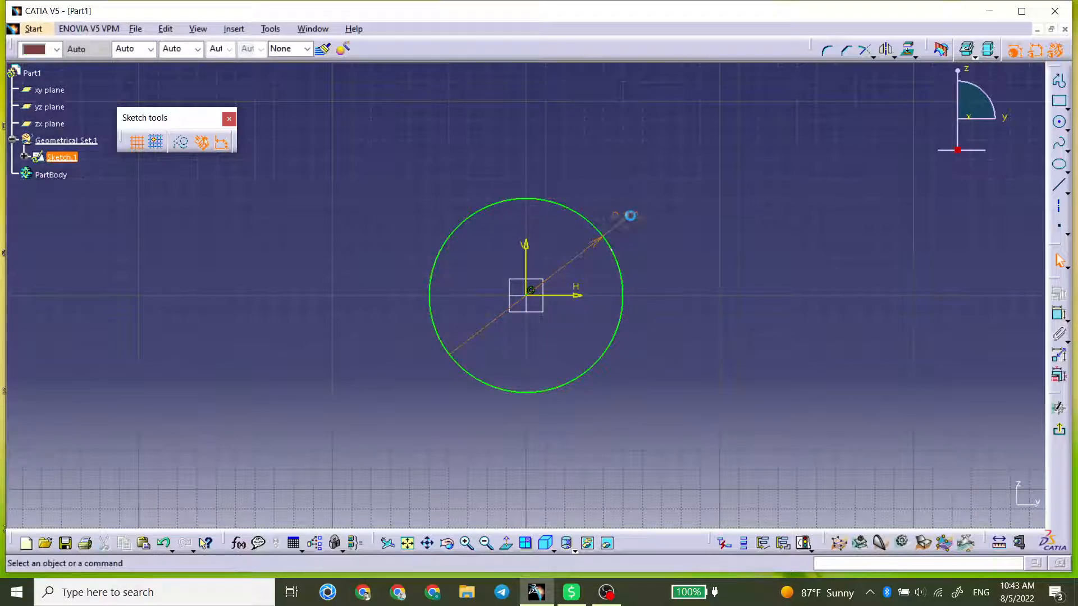
key(Delete)
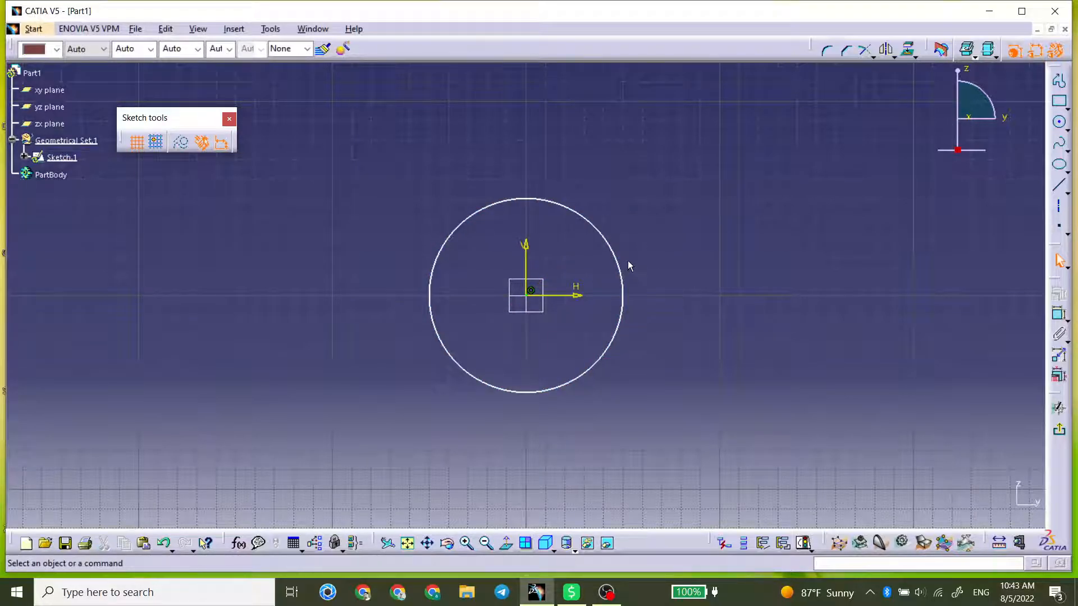
key(ctrl+z)
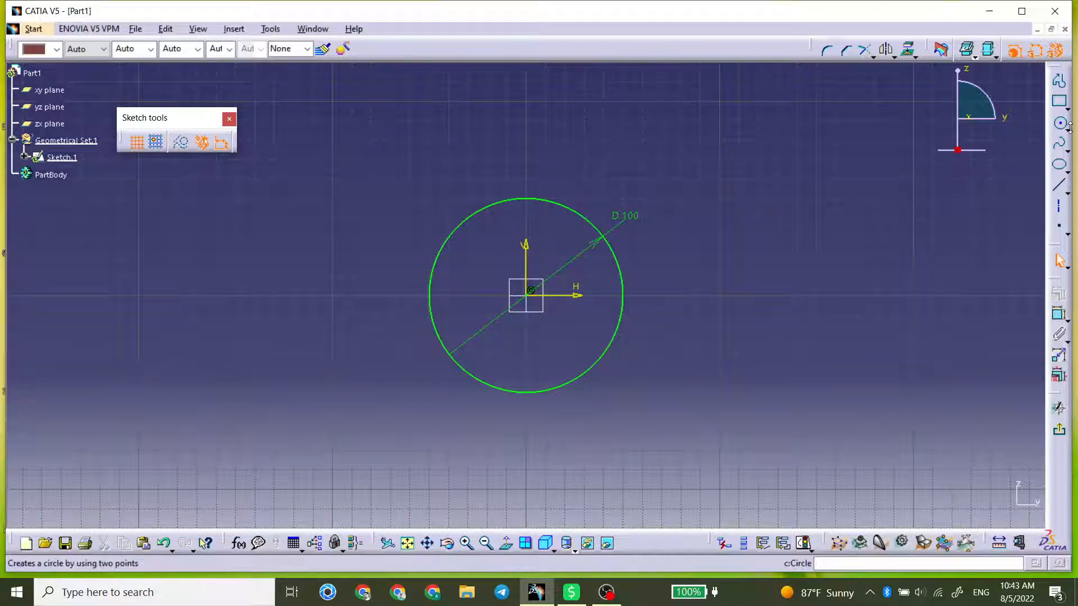
Sketch a smaller three-point circle to the upper right of the dimensioned circle
click(1068, 128)
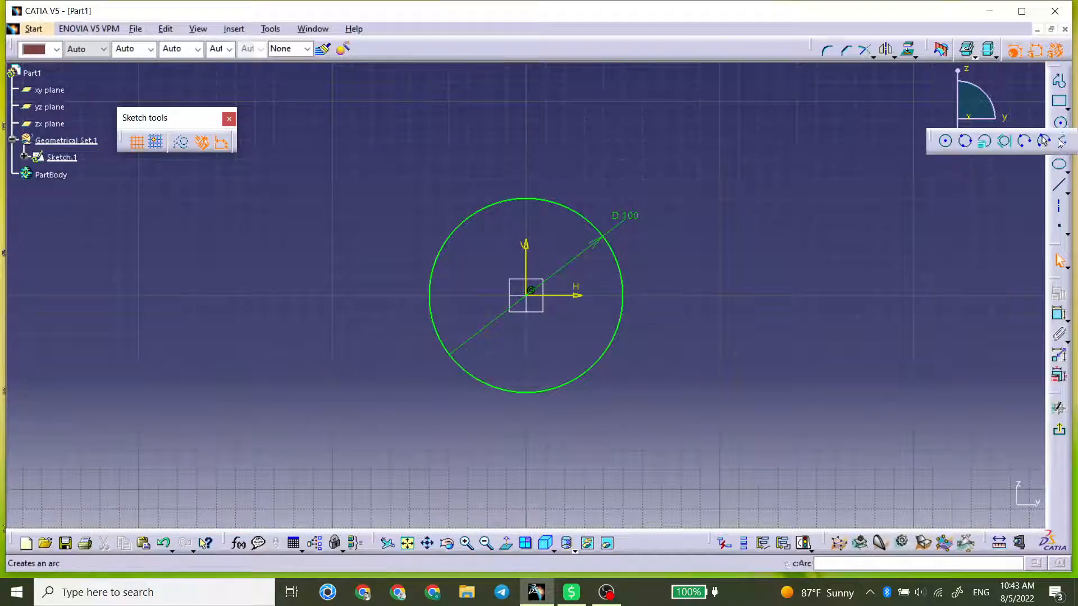
click(966, 141)
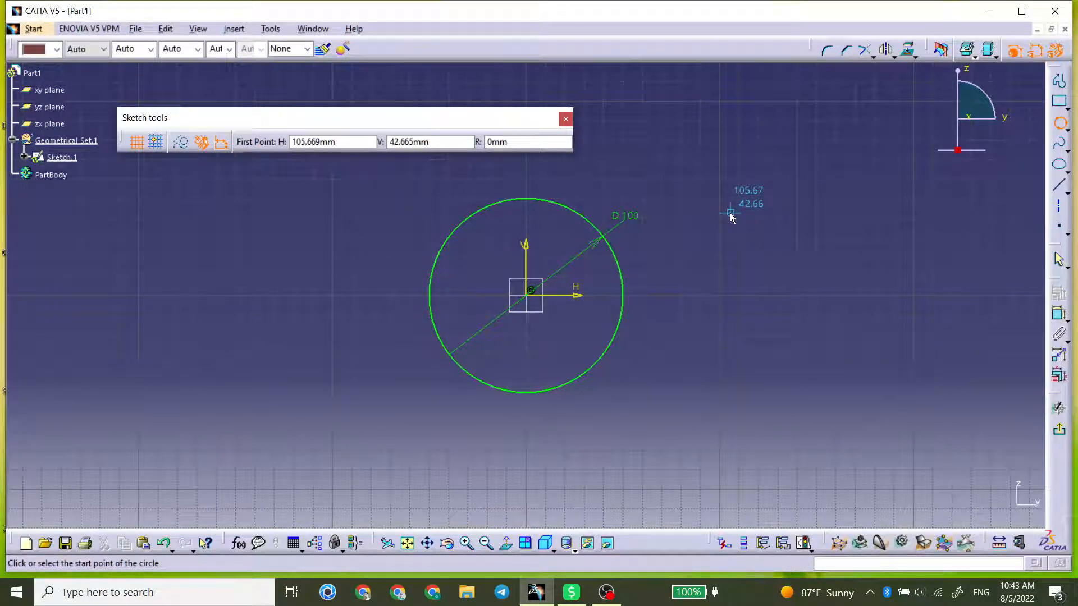
click(707, 250)
click(789, 197)
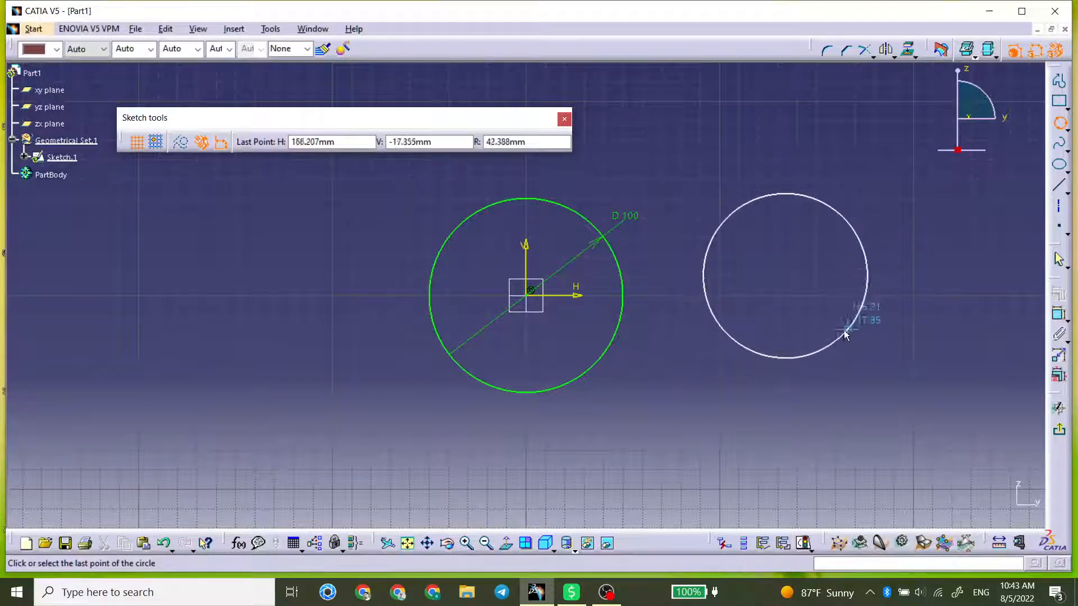
click(769, 274)
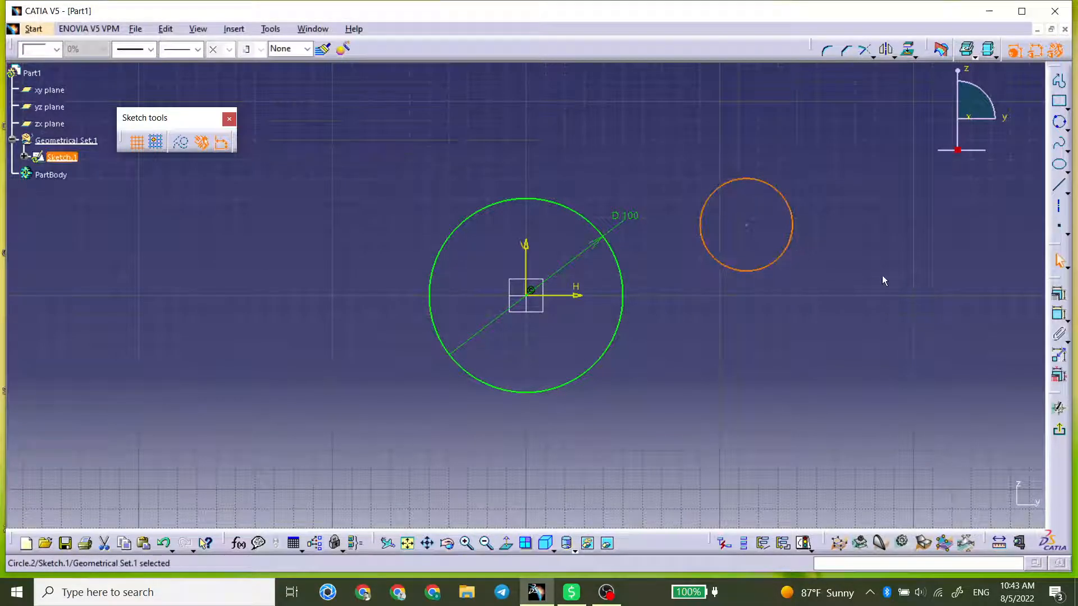
click(899, 267)
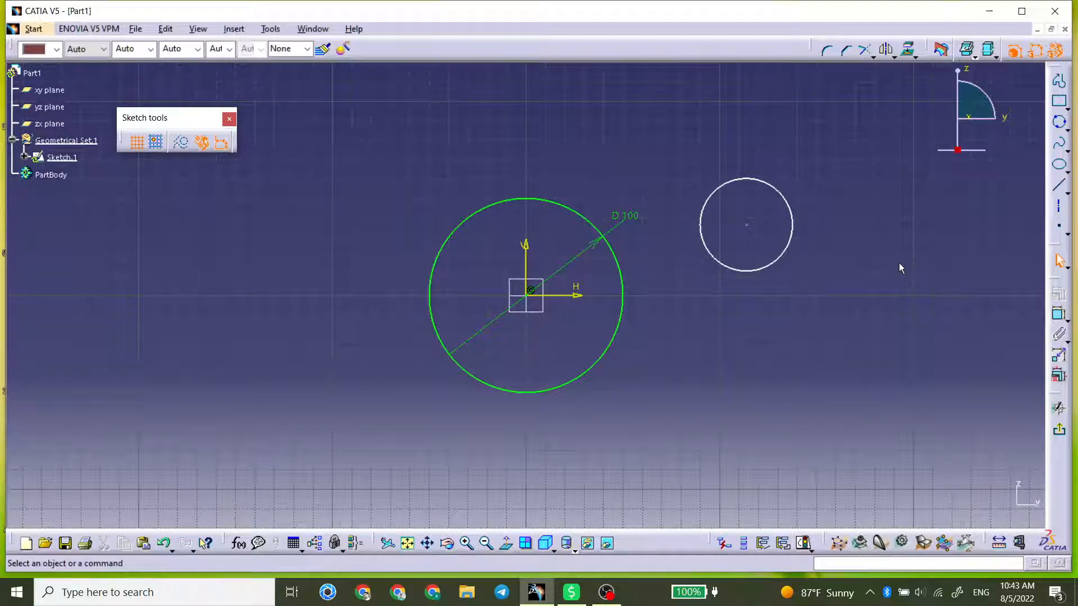
Sketch a closed triangular profile below the small three-point circle
scroll(788, 234, down, 3)
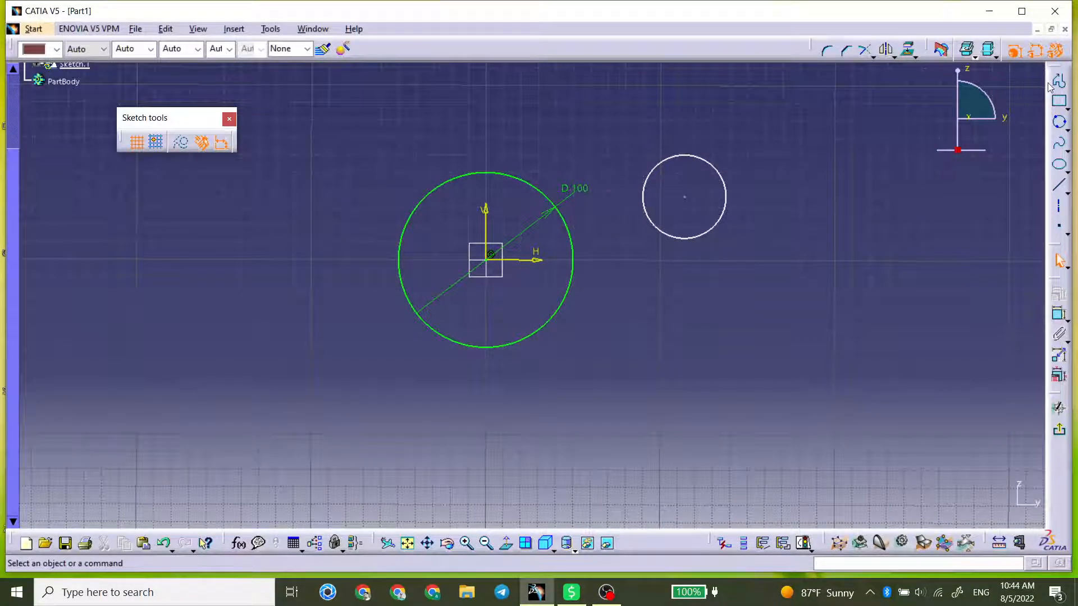
click(712, 167)
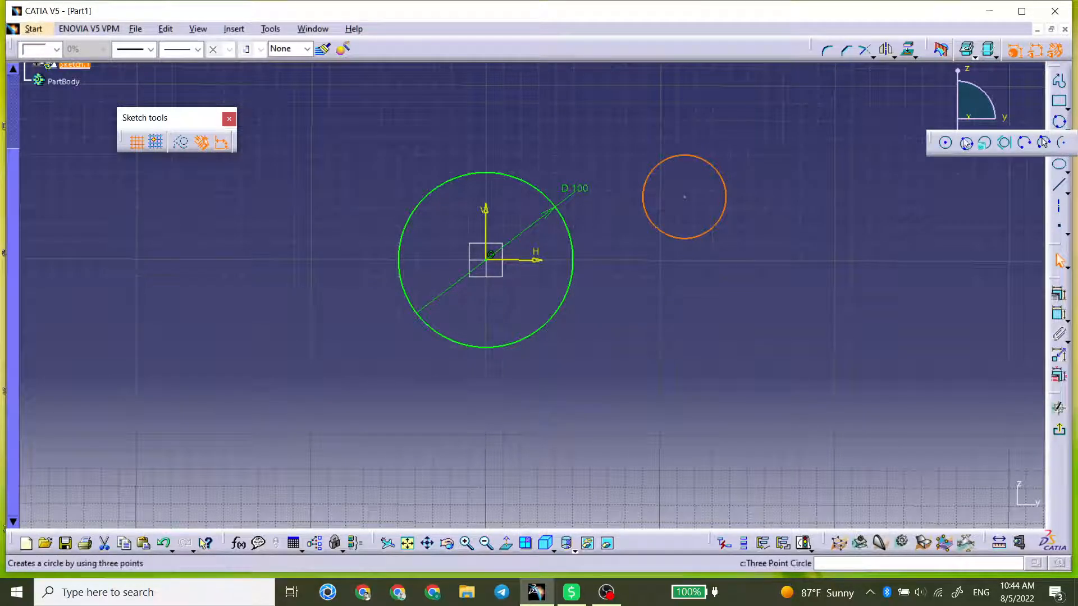
click(1057, 85)
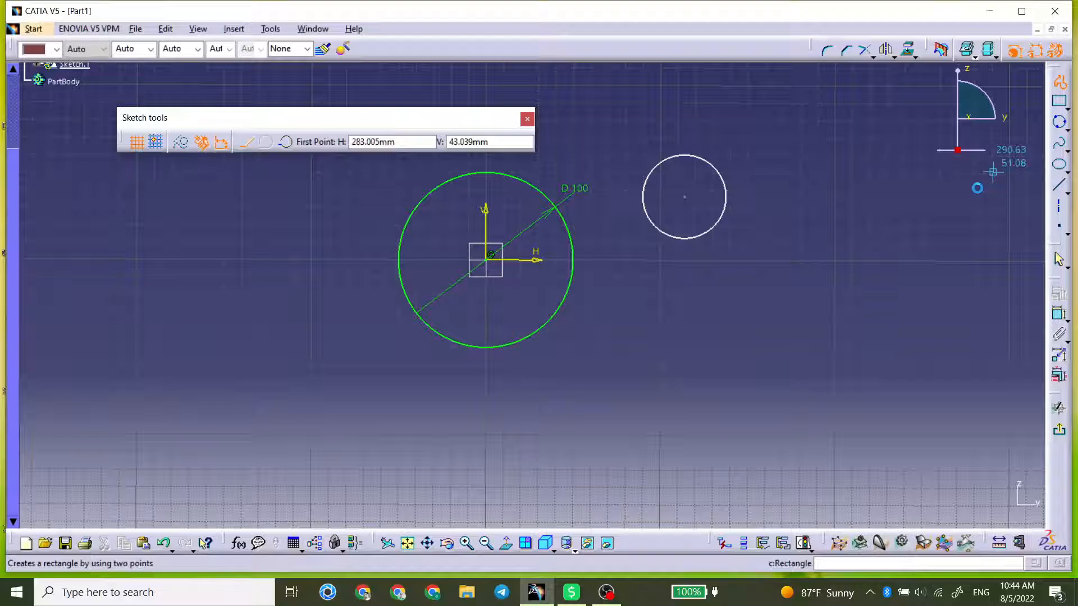
click(665, 359)
click(721, 282)
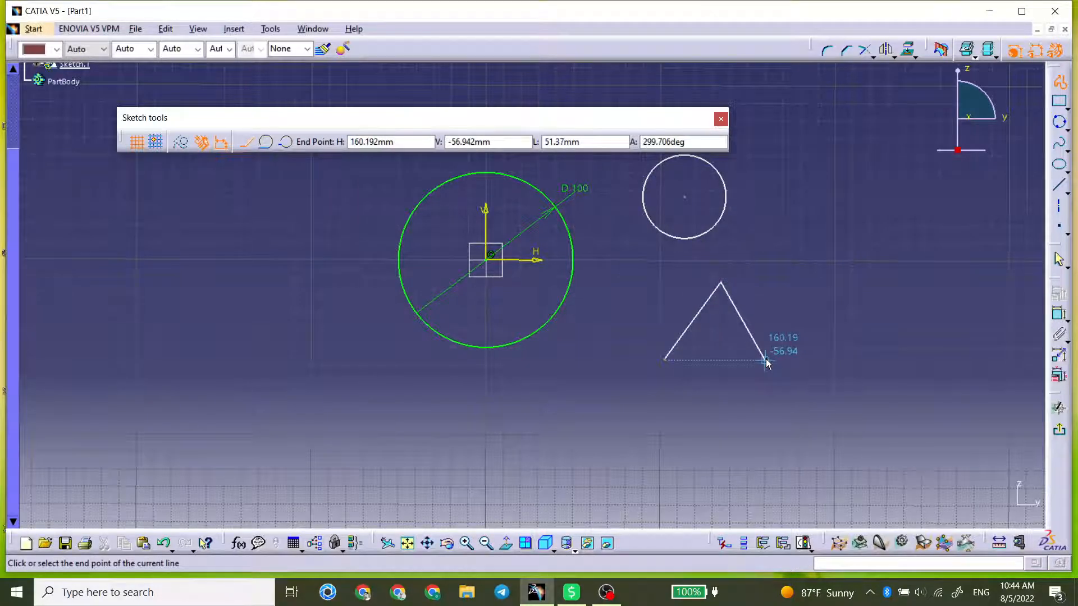
drag(786, 423, 704, 380)
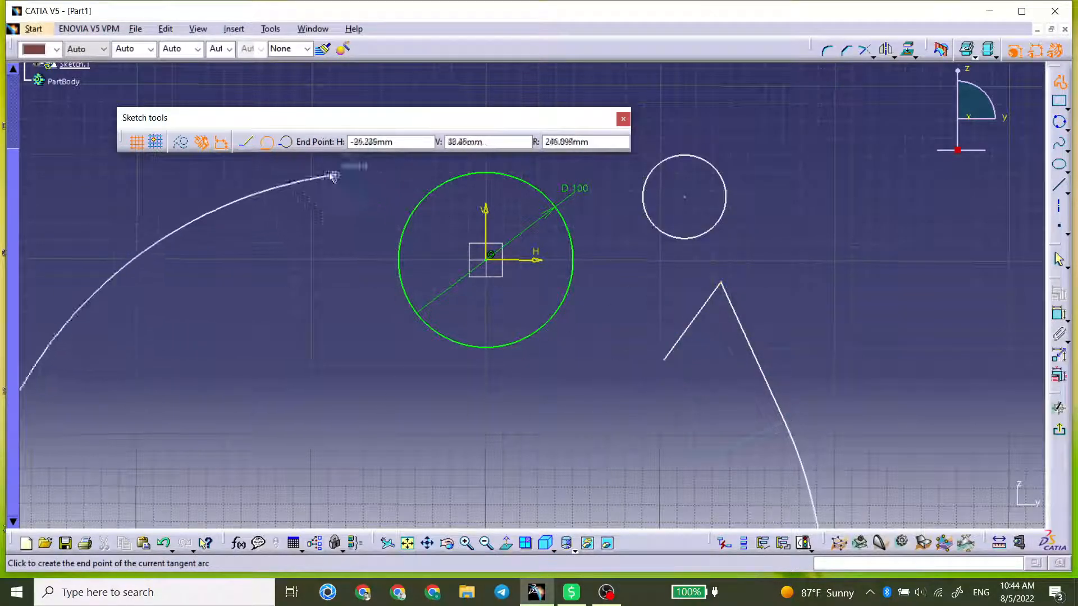
click(245, 141)
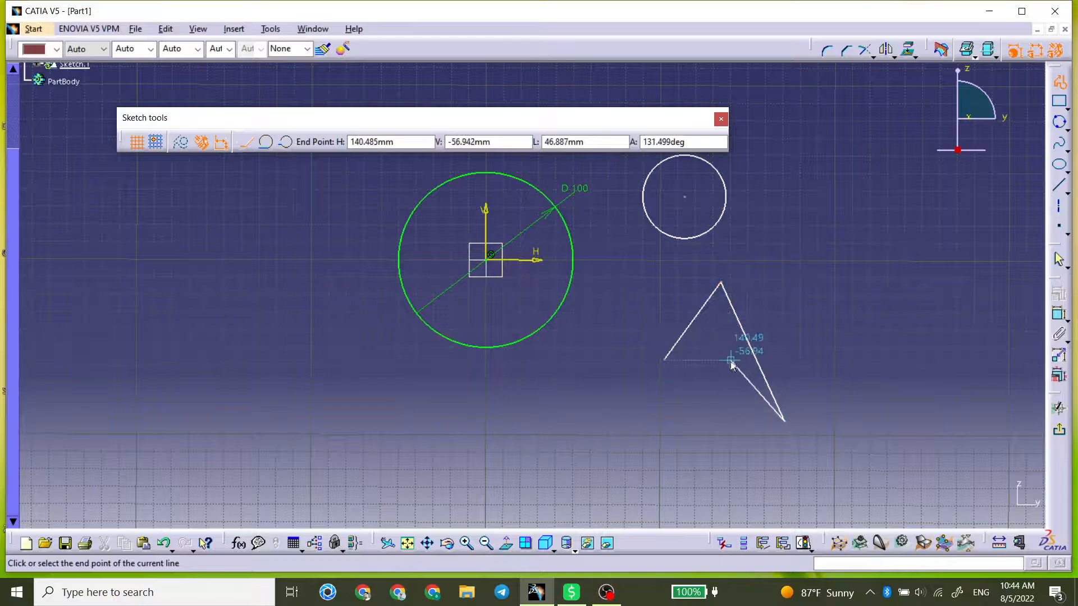
click(665, 359)
click(808, 318)
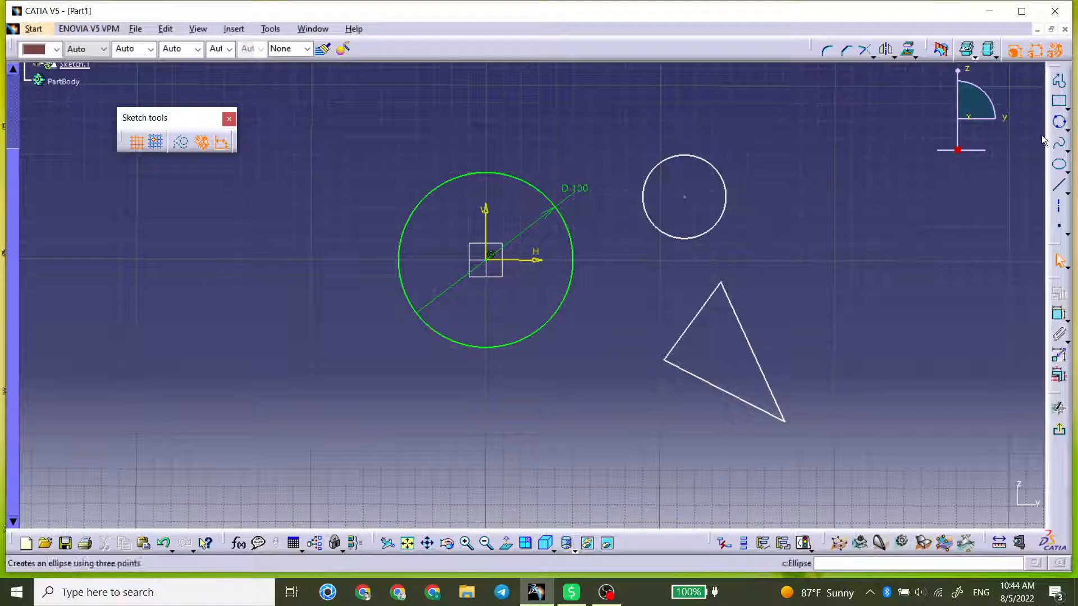
Sketch a three-point circle through the three vertices of the triangle
click(1059, 121)
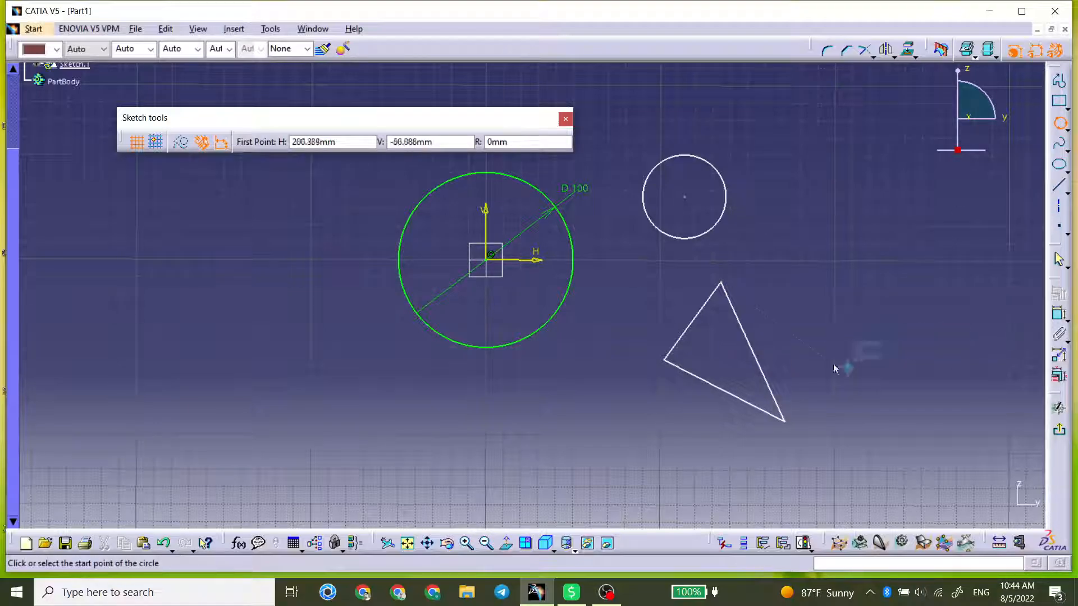
click(720, 282)
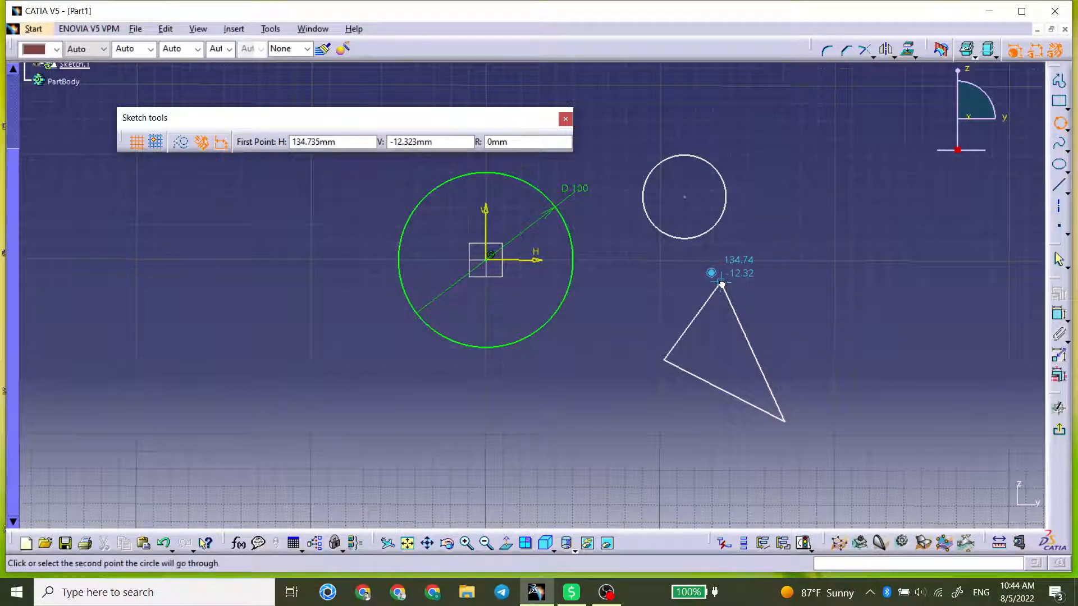
click(785, 423)
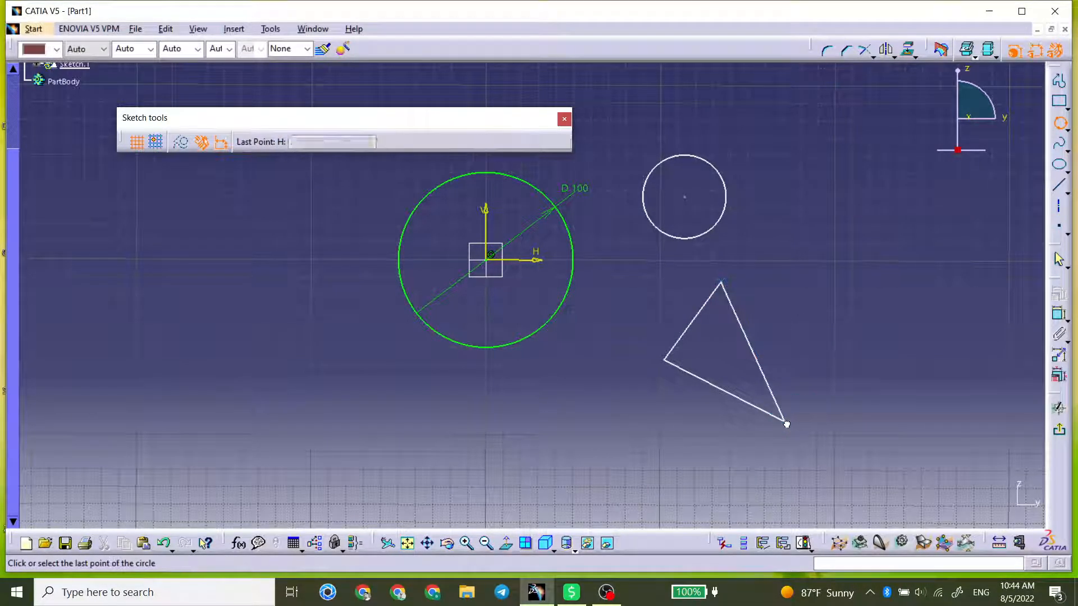
click(669, 356)
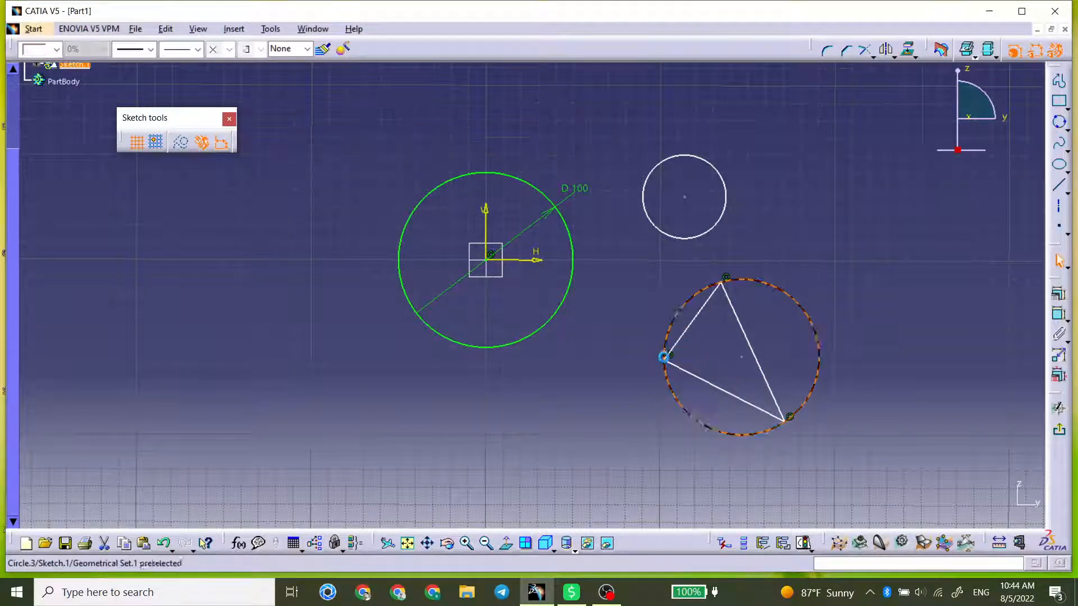
click(808, 428)
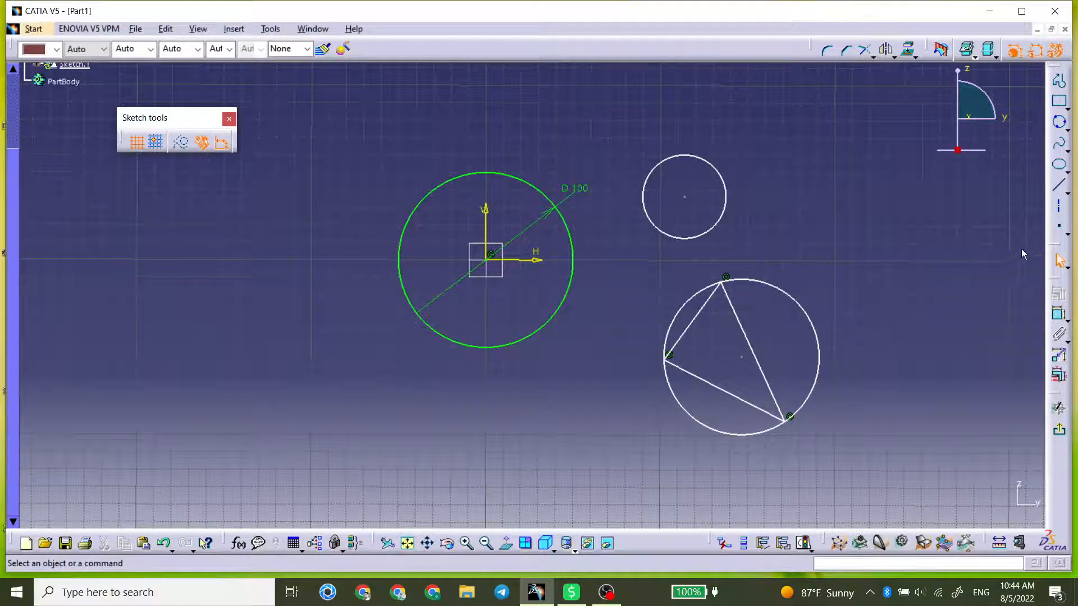
Sketch a tri-tangent circle inside the triangle, tangent to all three of its sides
click(1067, 128)
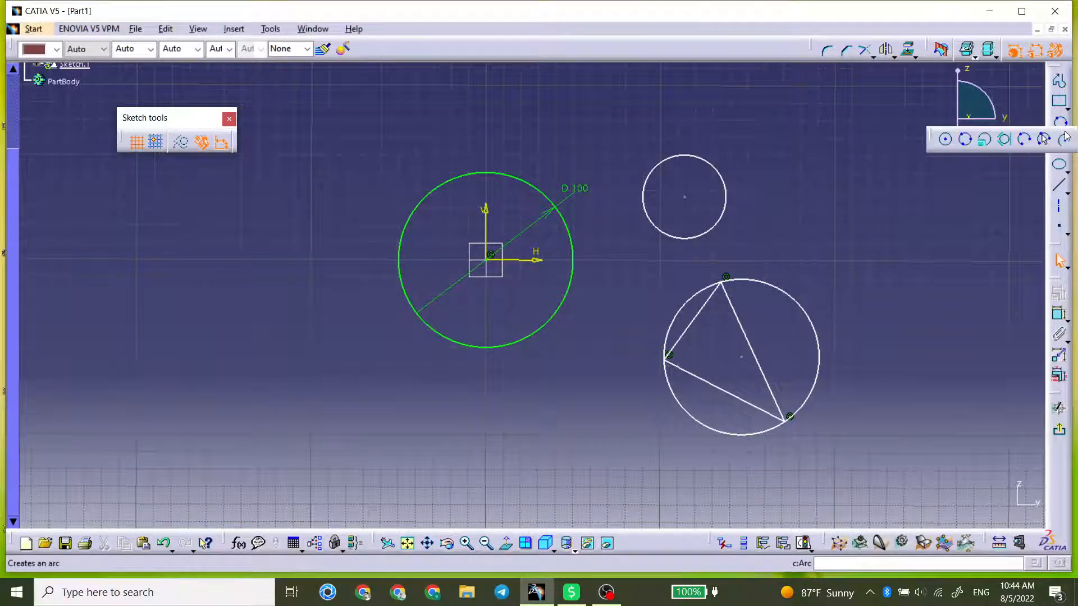
click(1005, 141)
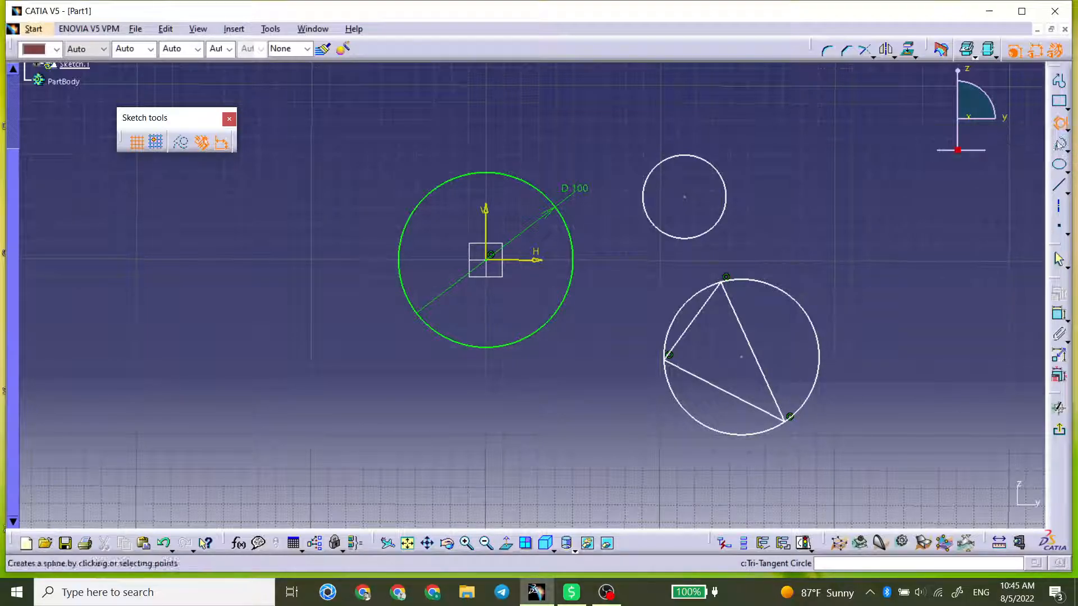
click(746, 335)
click(694, 319)
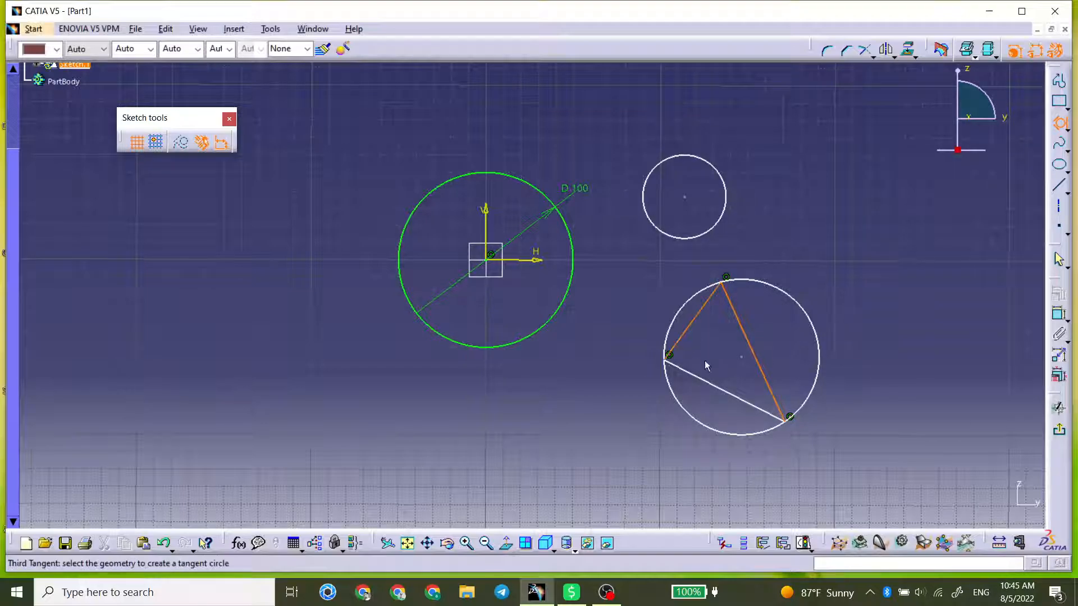
click(716, 387)
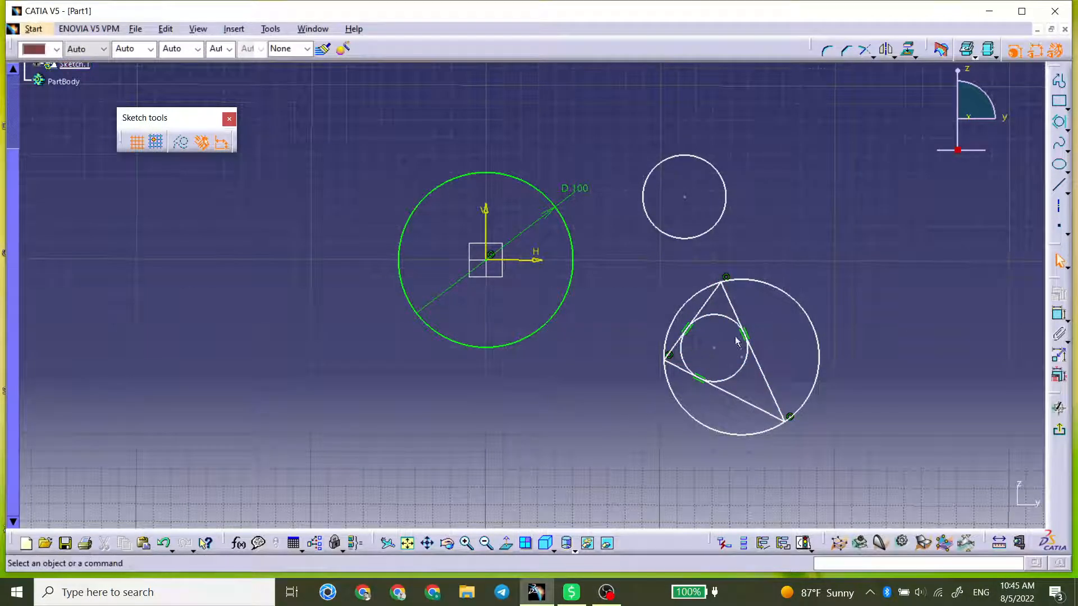
Examine the triangle's inscribed circle and its tangency constraints up close
mouse_move(714, 354)
middle_down()
mouse_move(722, 276)
mouse_move(524, 294)
mouse_move(675, 260)
middle_up()
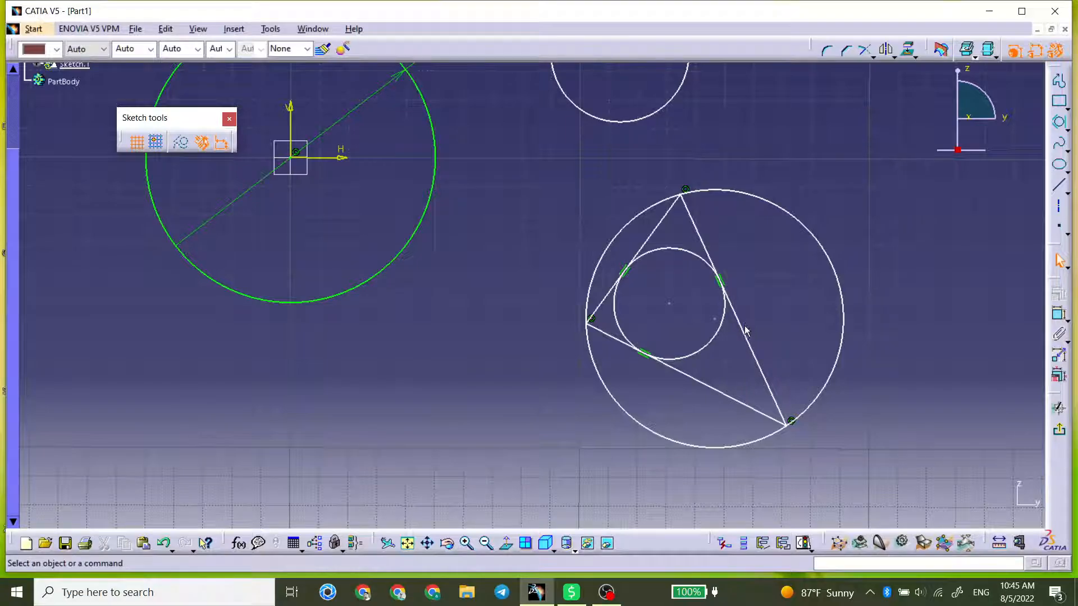
middle_drag(818, 275, 752, 269)
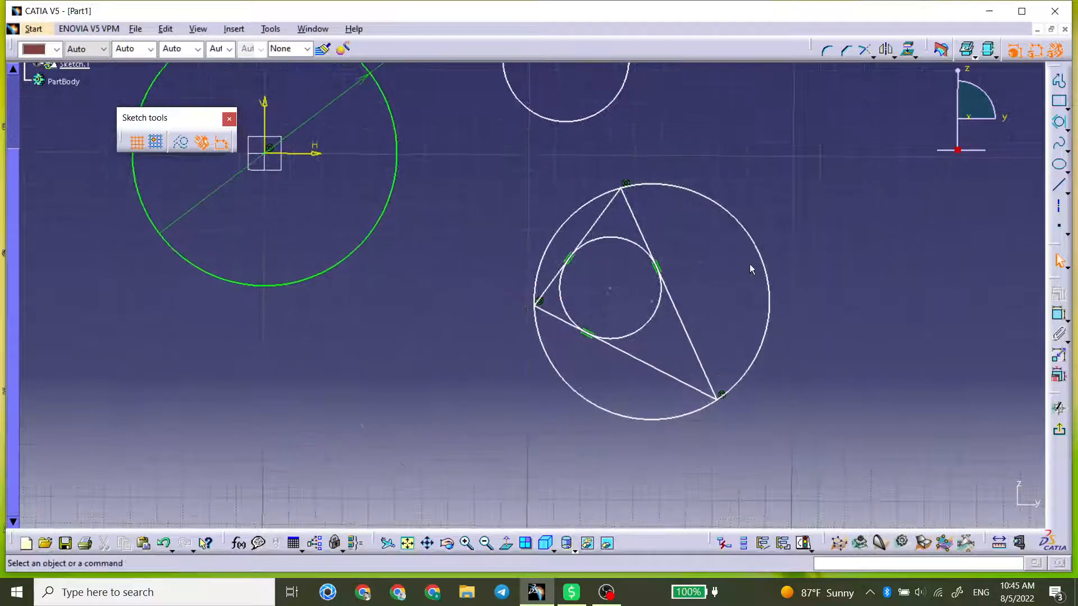
click(631, 244)
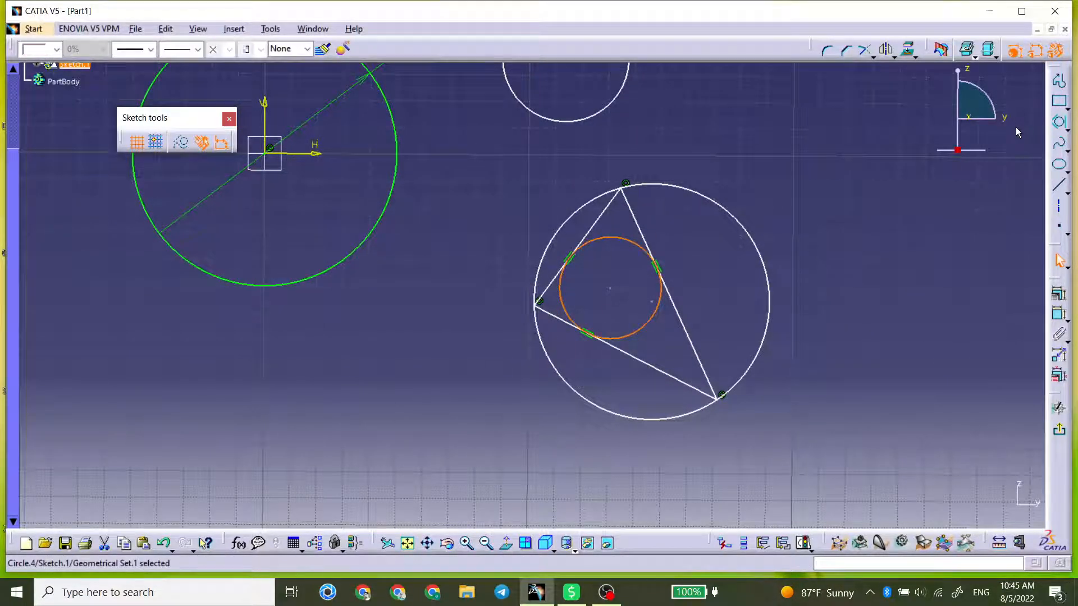
click(1066, 128)
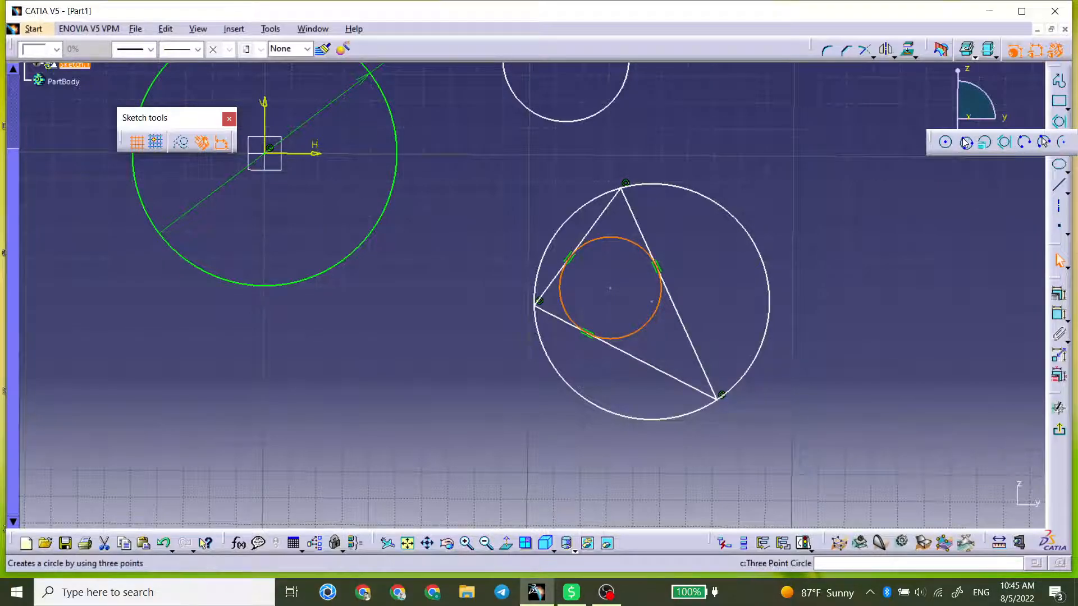
click(717, 204)
click(640, 336)
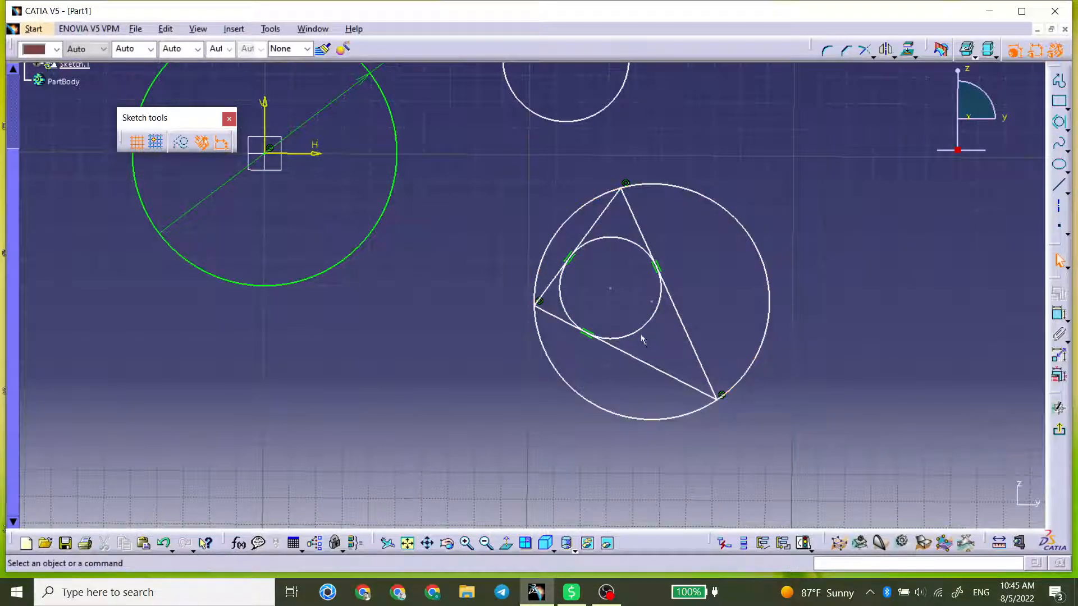
click(647, 323)
click(879, 309)
Sketch a horizontal rectangle about 77 mm wide and 27 mm high beyond the small three-point circle
mouse_move(861, 354)
middle_down()
mouse_move(673, 368)
mouse_move(678, 400)
middle_up()
click(1059, 101)
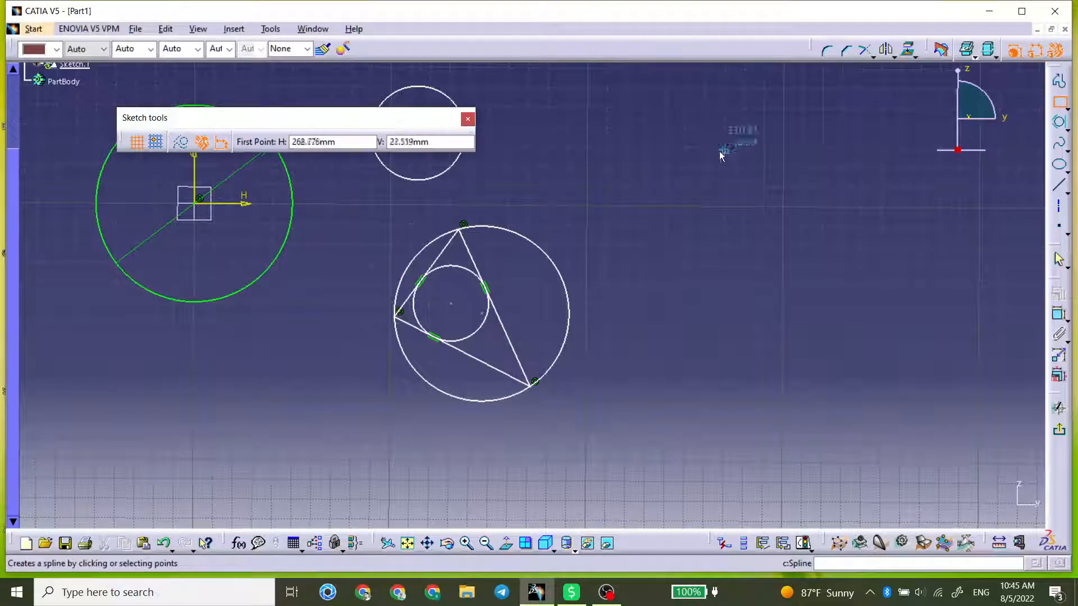
click(556, 133)
click(706, 192)
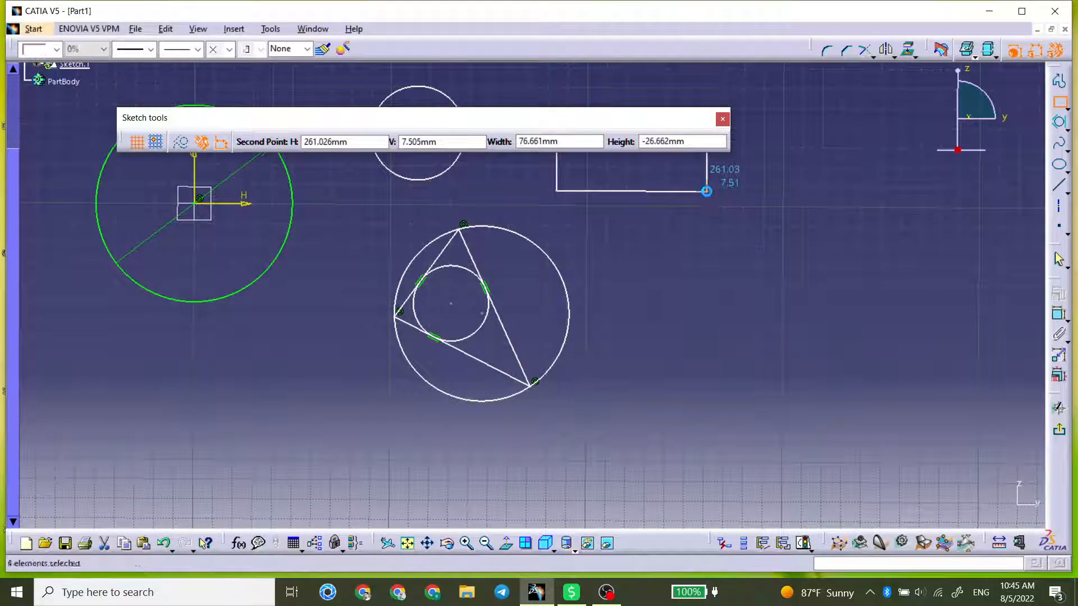
middle_drag(769, 171, 802, 193)
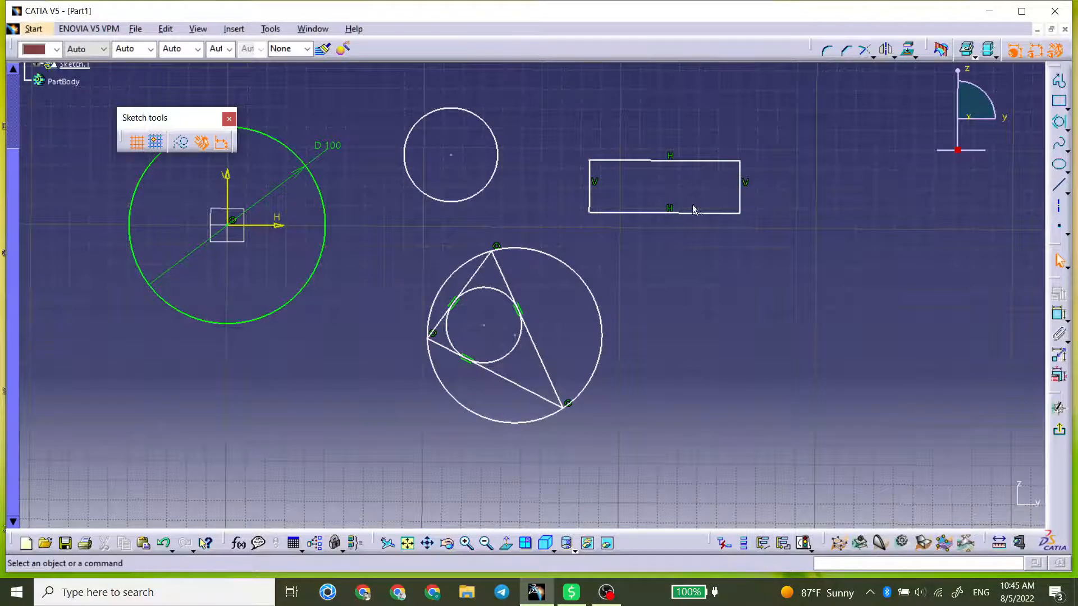
Sketch a tri-tangent circle inside the rectangle, tangent to its upper, right and lower sides
click(1060, 122)
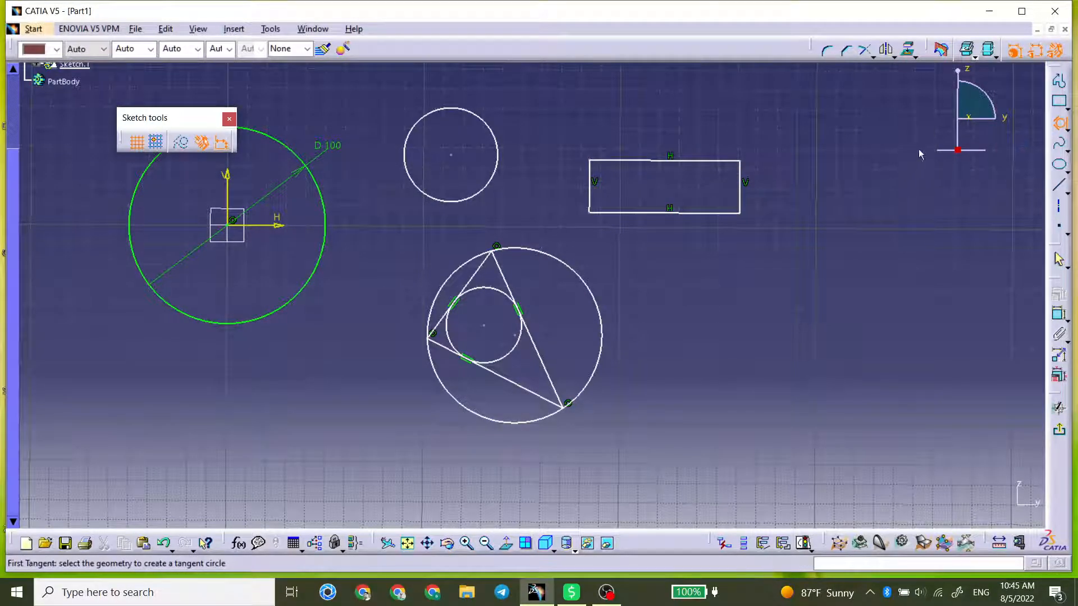
click(725, 161)
click(739, 188)
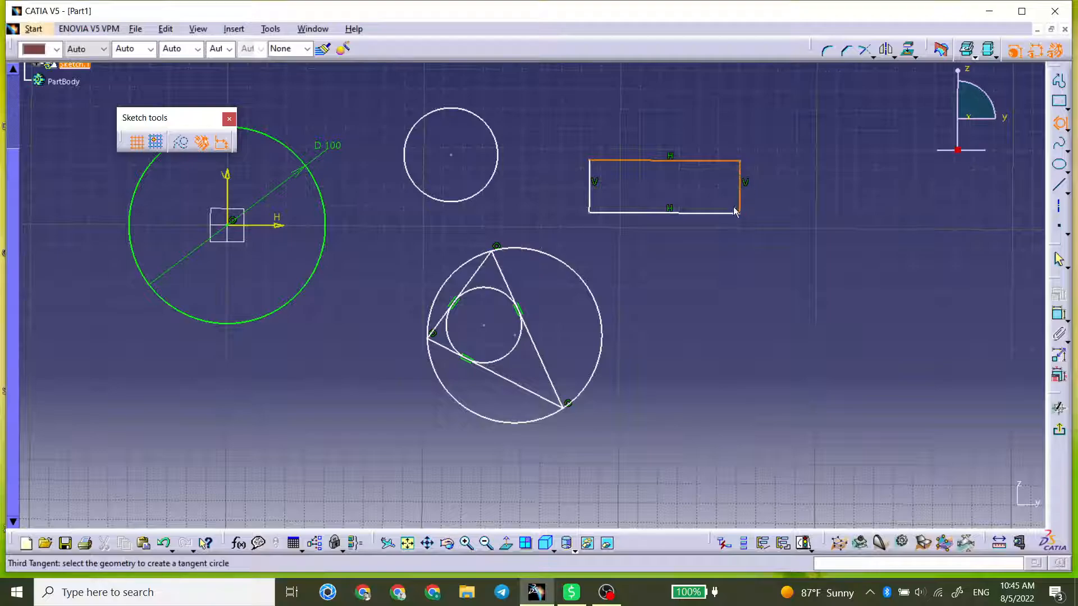
click(729, 213)
middle_drag(827, 236, 698, 221)
click(700, 286)
click(731, 211)
Delete the rectangle's right vertical side next to the tri-tangent circle
middle_drag(796, 123, 729, 172)
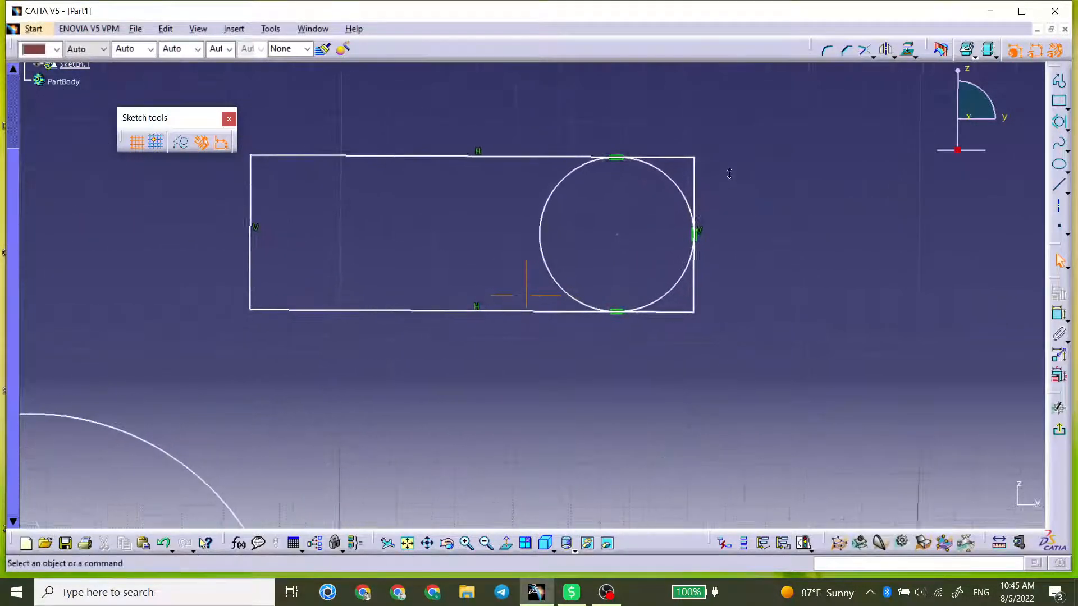
click(696, 169)
key(Delete)
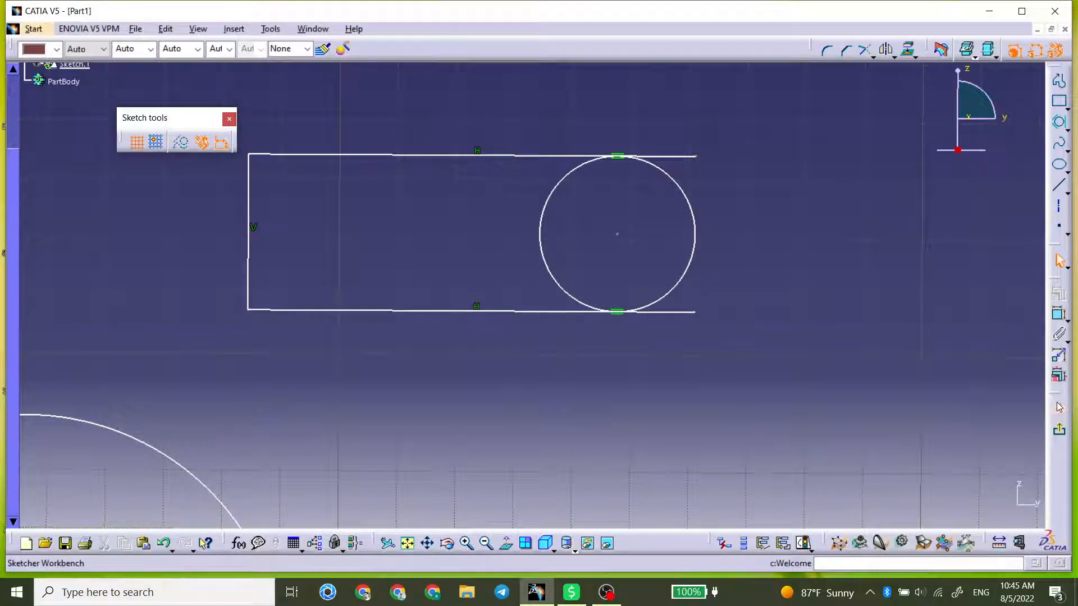
click(873, 58)
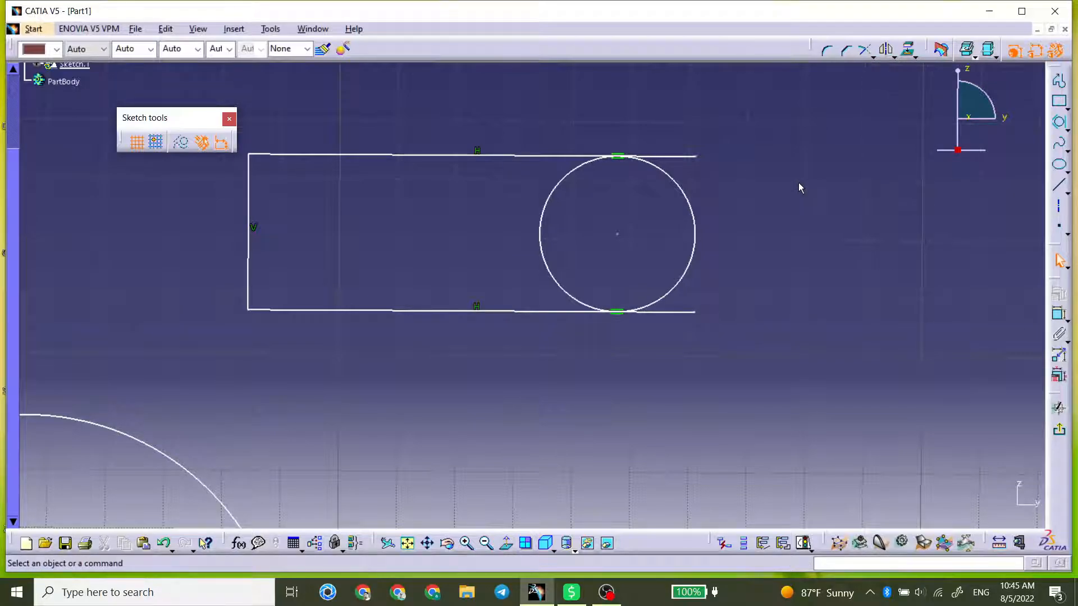
mouse_move(705, 247)
middle_down()
mouse_move(747, 198)
mouse_move(493, 270)
middle_up()
mouse_move(609, 267)
middle_down()
mouse_move(767, 128)
mouse_move(671, 228)
middle_up()
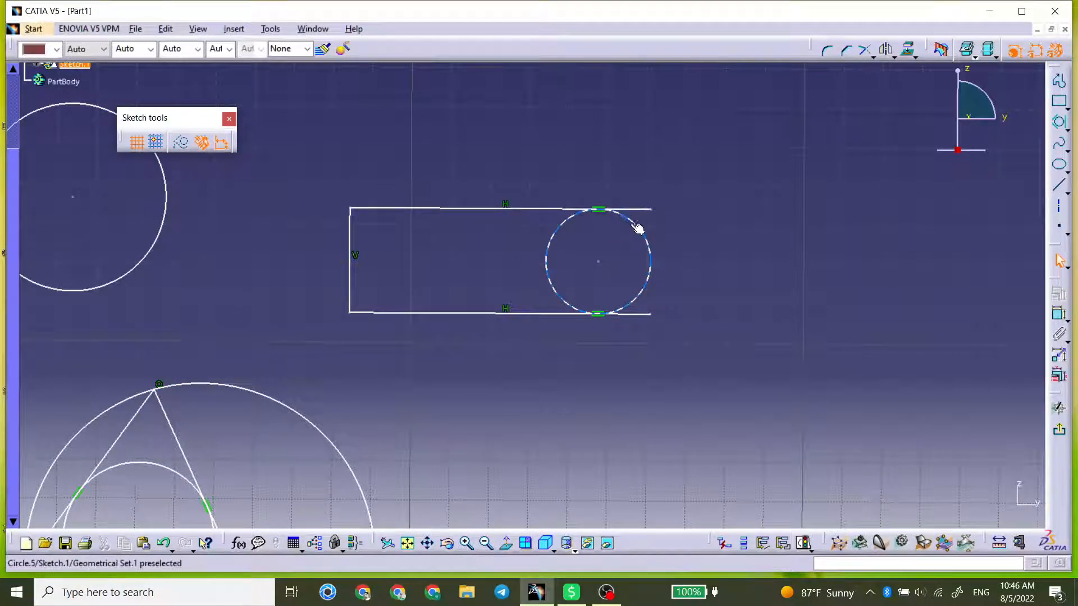
mouse_move(514, 283)
middle_down()
mouse_move(548, 250)
mouse_move(533, 347)
mouse_move(598, 313)
middle_up()
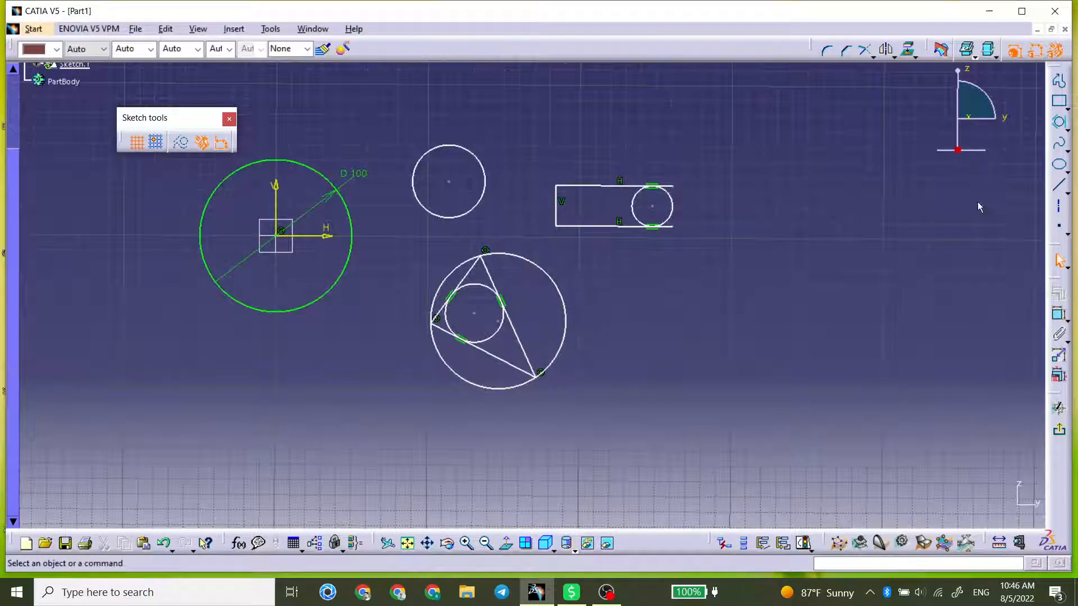
Sketch an arc centred on the origin inside the 100 mm circle, with a radius of about 37 mm and sweeping about 90°
click(1066, 130)
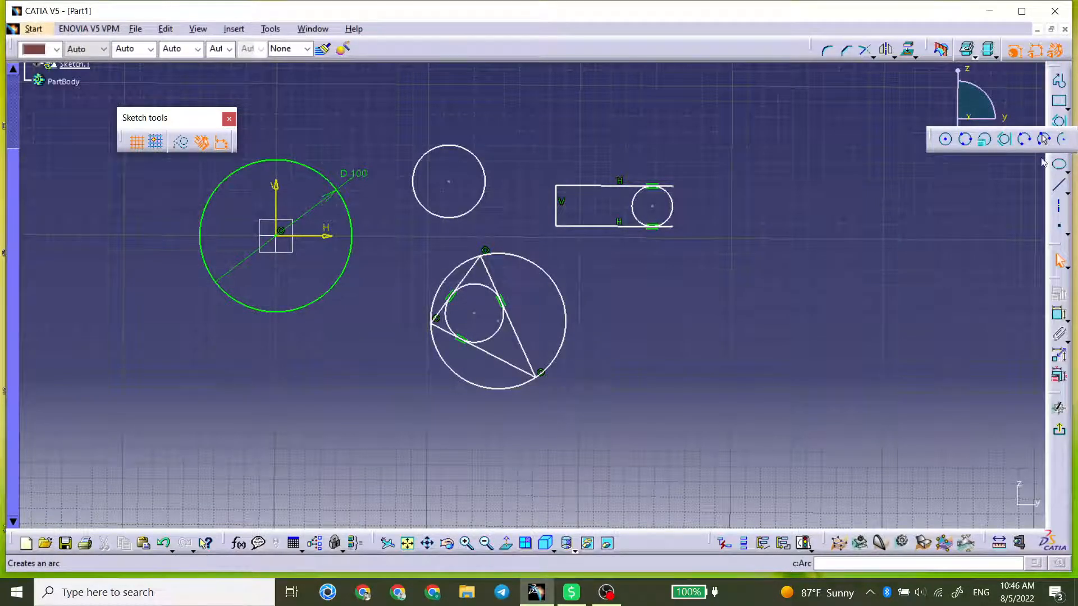
click(1059, 140)
middle_drag(576, 239, 893, 278)
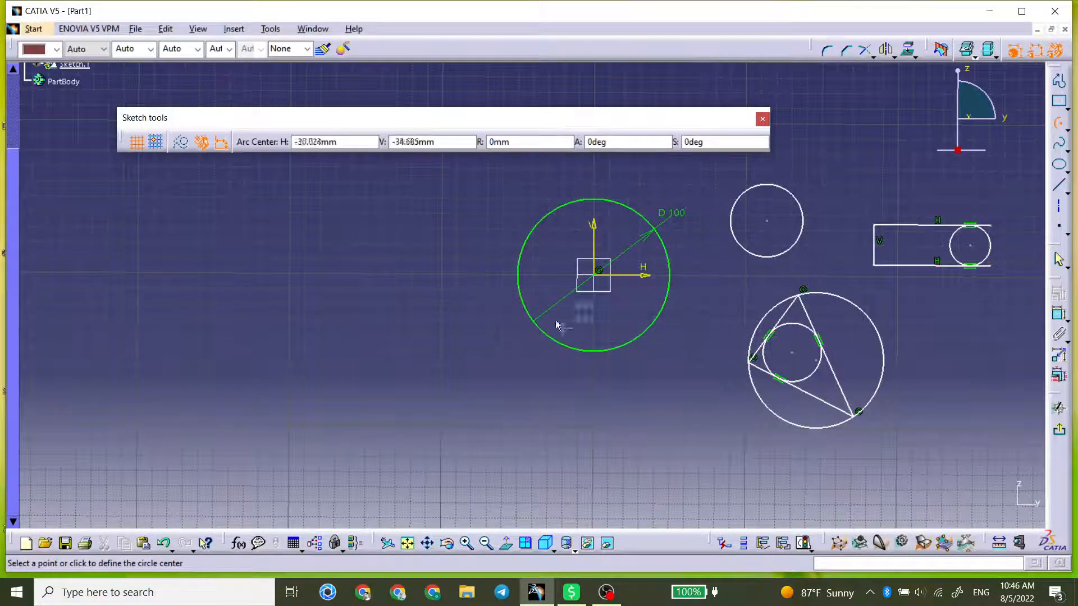
click(593, 275)
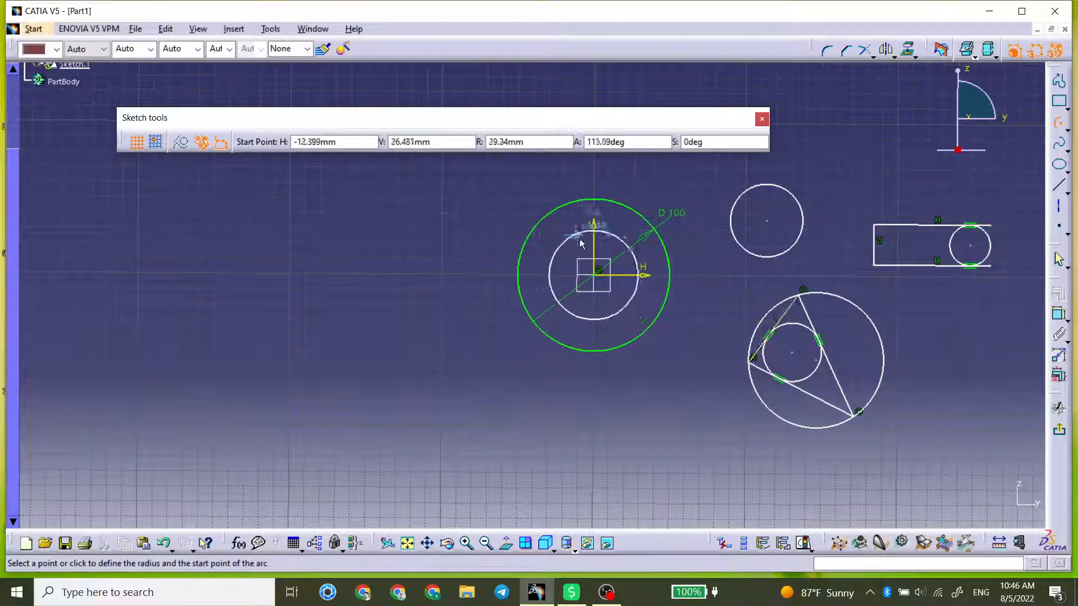
click(571, 224)
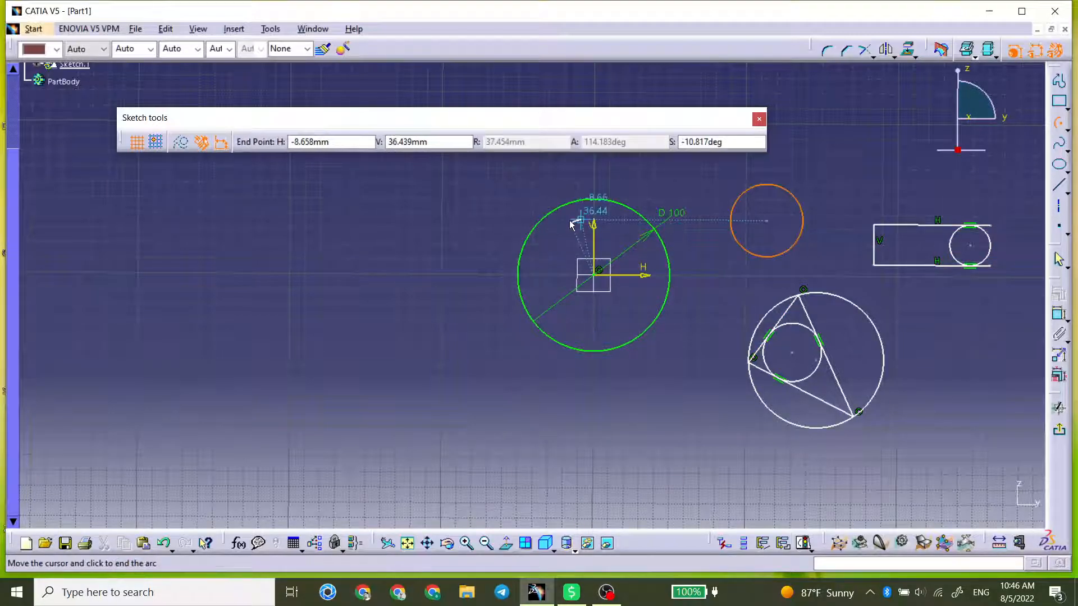
click(544, 303)
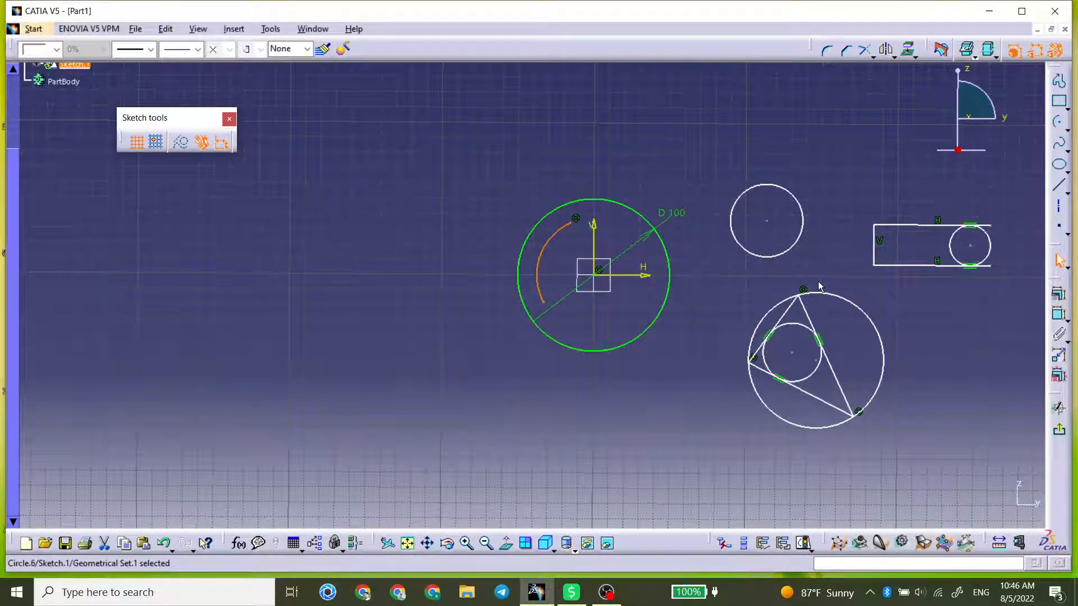
click(740, 284)
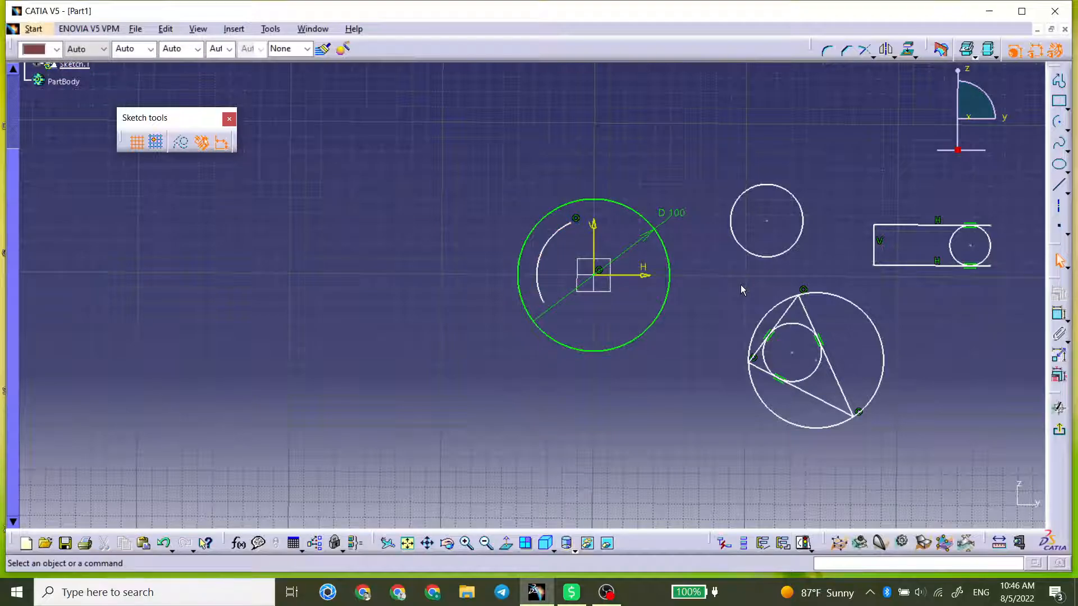
Sketch two lines from the origin to the upper and lower endpoints of the arc, closing the sector
click(1059, 186)
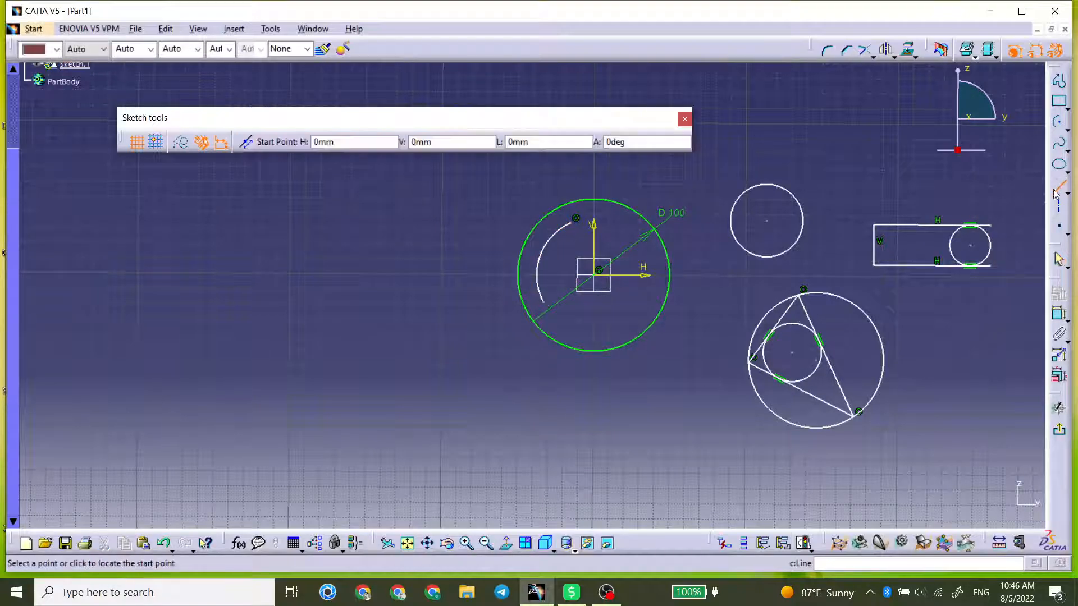
click(596, 273)
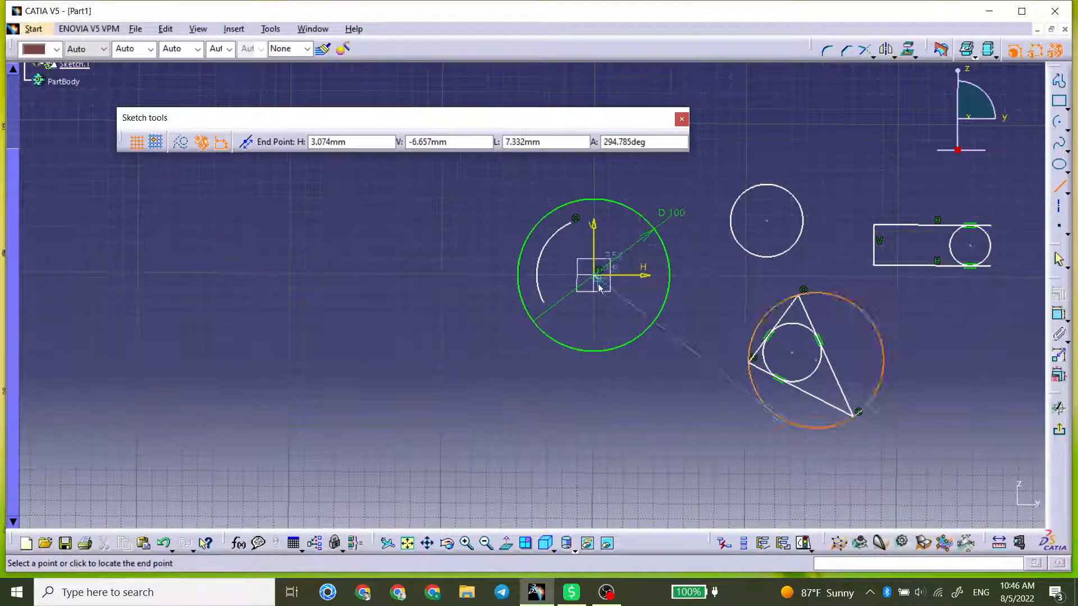
click(571, 220)
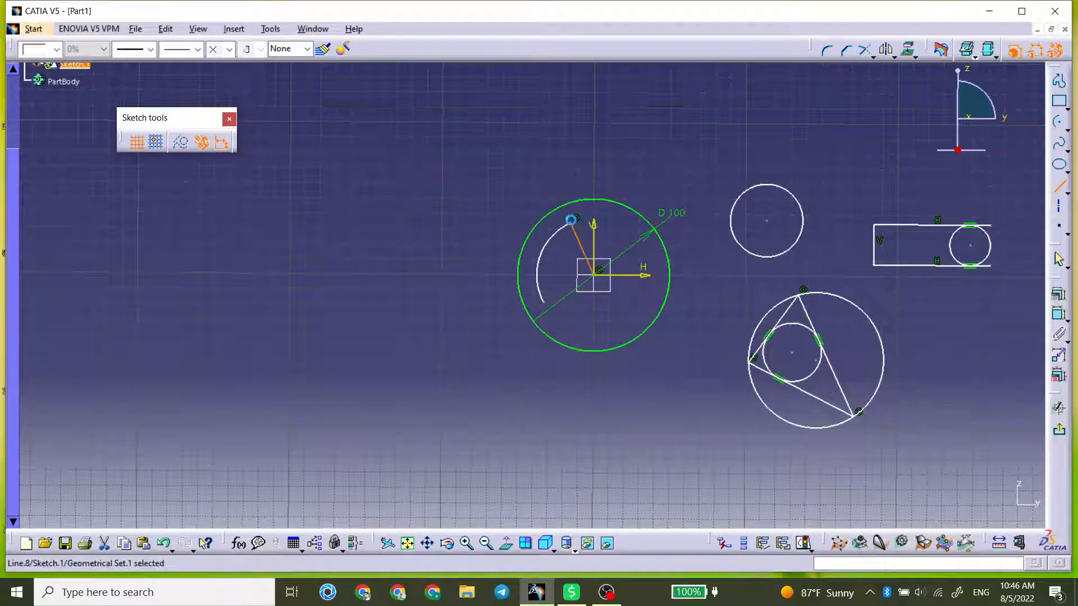
click(1059, 186)
click(599, 273)
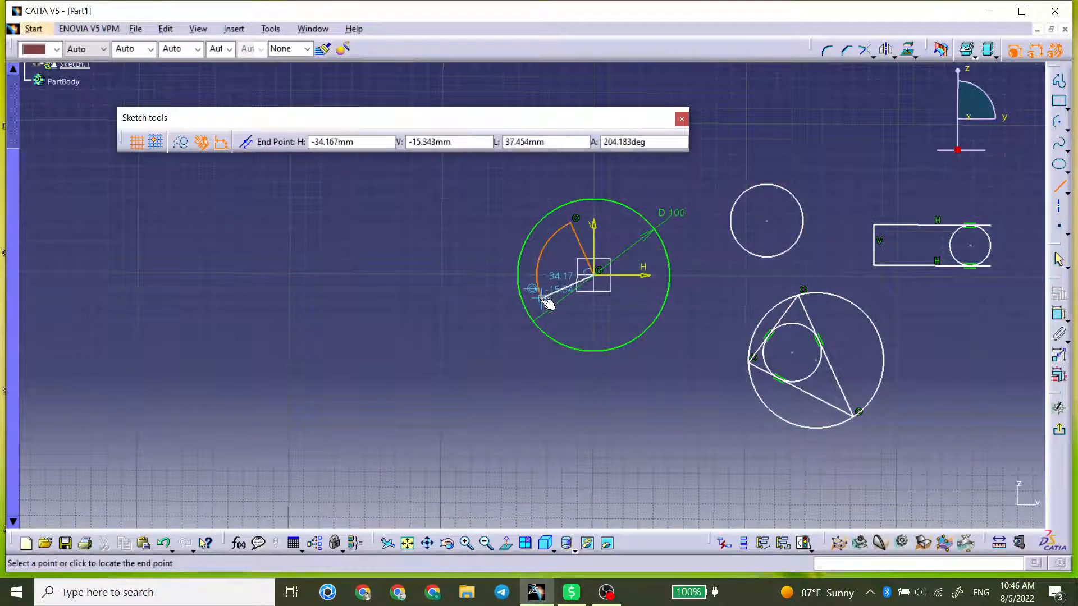
click(544, 302)
click(616, 330)
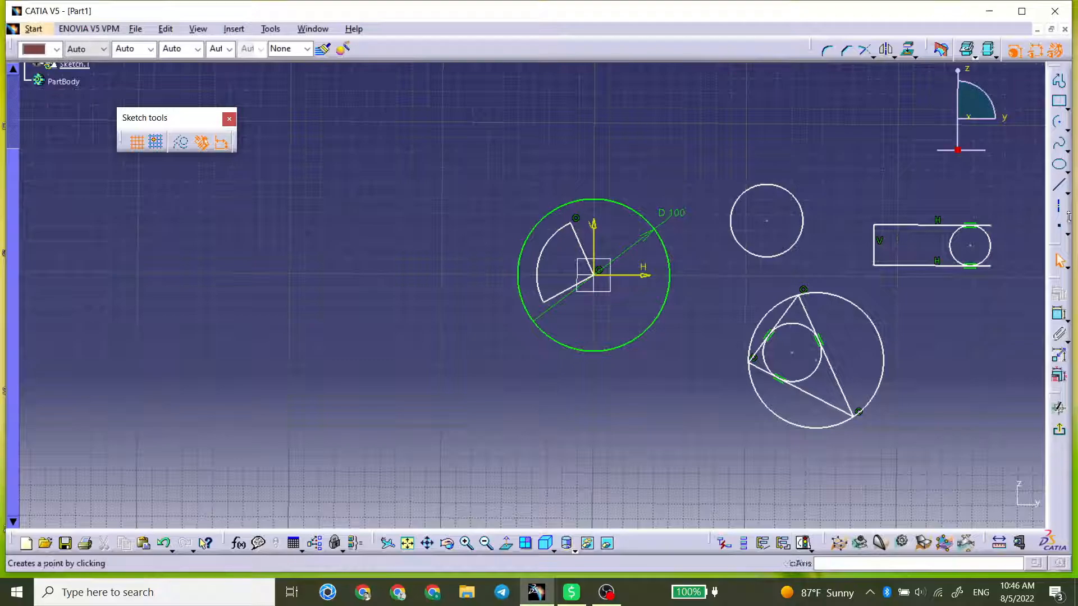
Dimension the sector arc's radius and set it to 40 mm
click(1058, 314)
click(553, 241)
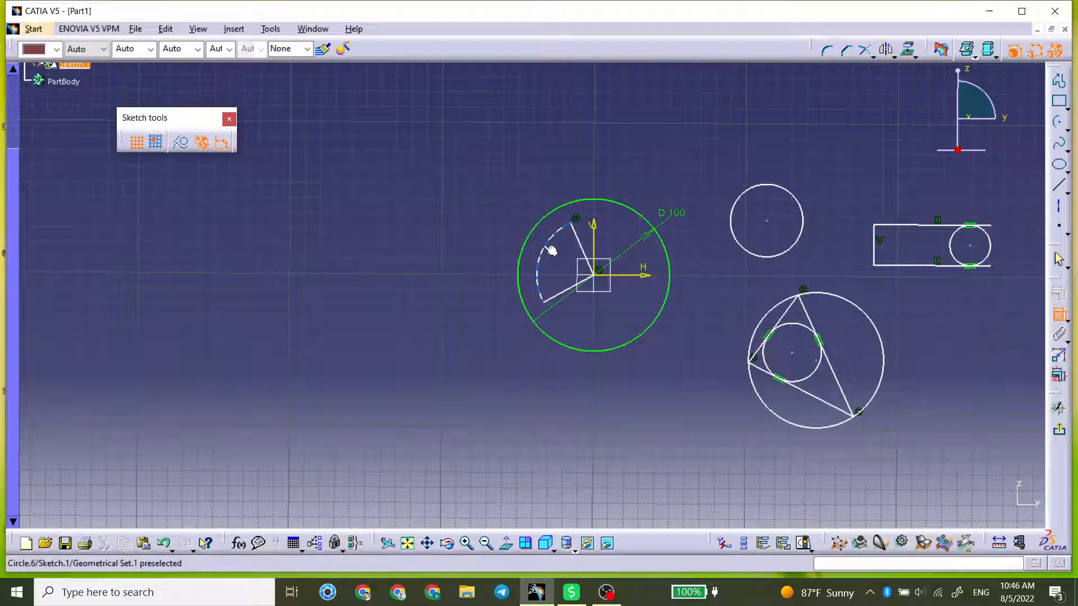
click(519, 167)
double_click(529, 169)
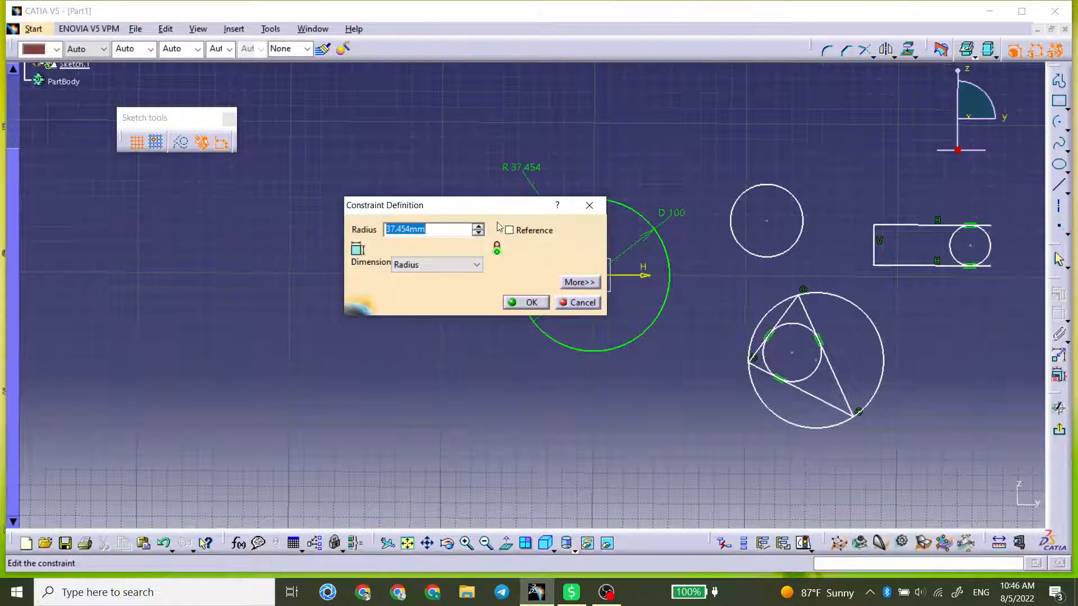
text(40)
key(Return)
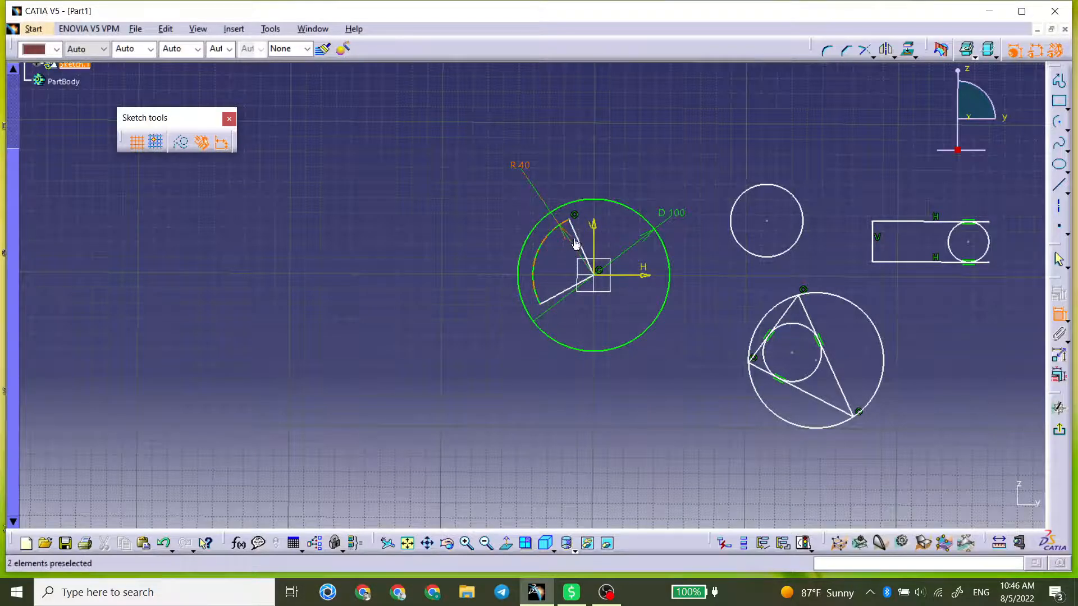
Dimension the angle between the sector's two radial lines and set it to 90°
click(575, 230)
click(566, 290)
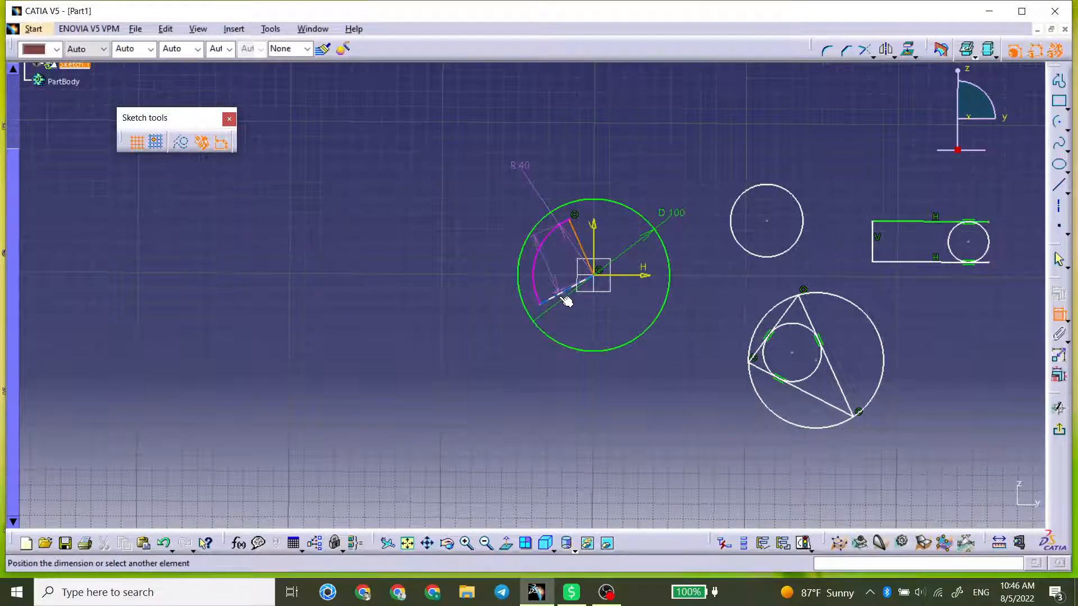
click(457, 257)
double_click(458, 251)
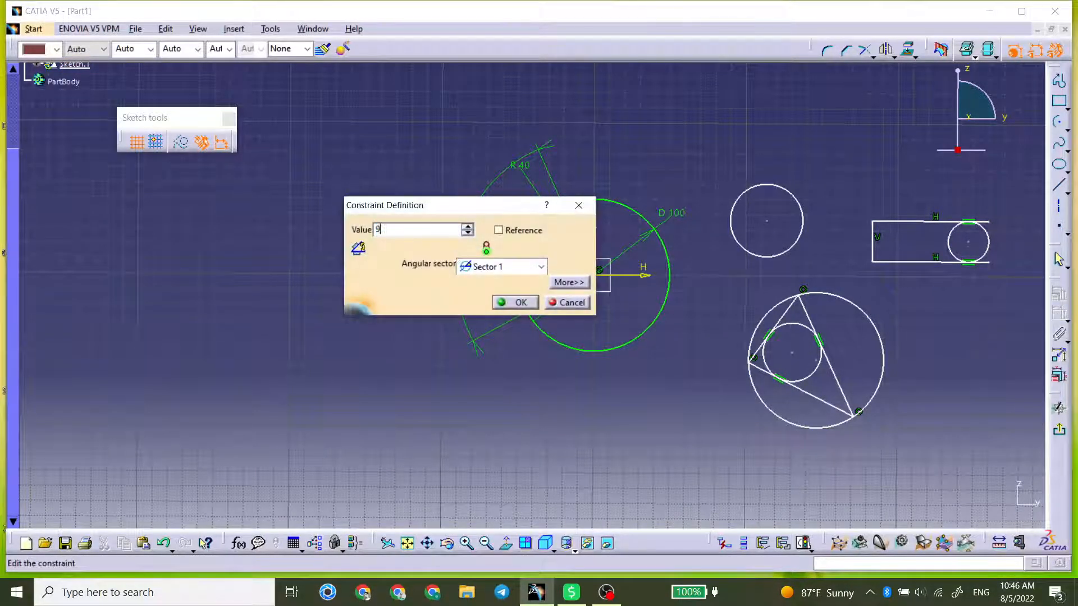
text(90)
key(Return)
Constrain the sector's lower radial line to be horizontal
click(570, 287)
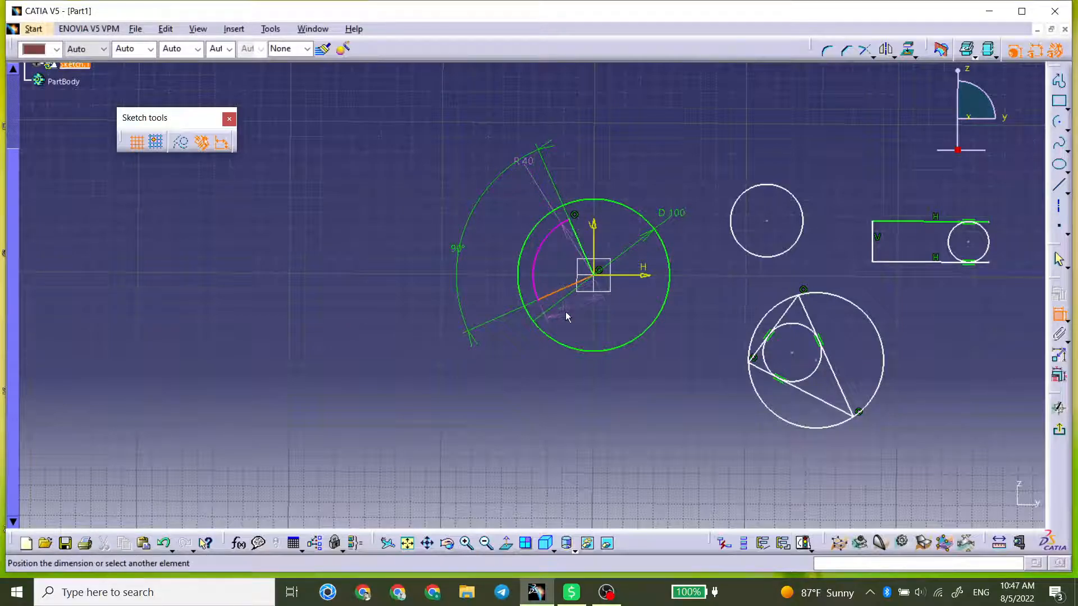
right_click(597, 333)
click(629, 406)
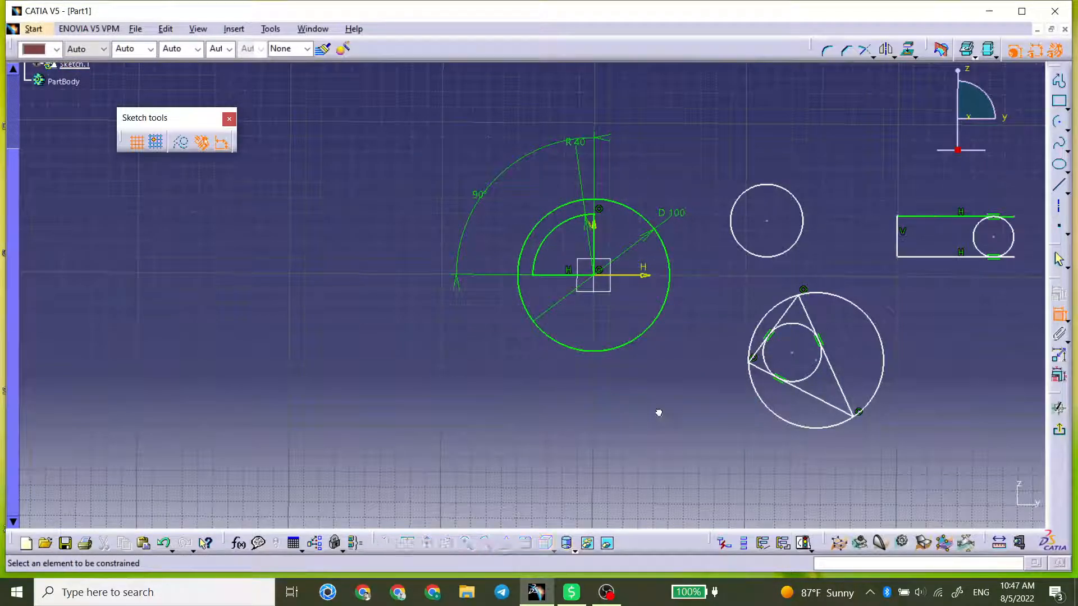
Sketch a Three Point Arc Starting With Limits, radius about 382 mm, from the triangle's lower-right corner to the open end of the rectangle's lower edge
middle_drag(549, 313, 411, 309)
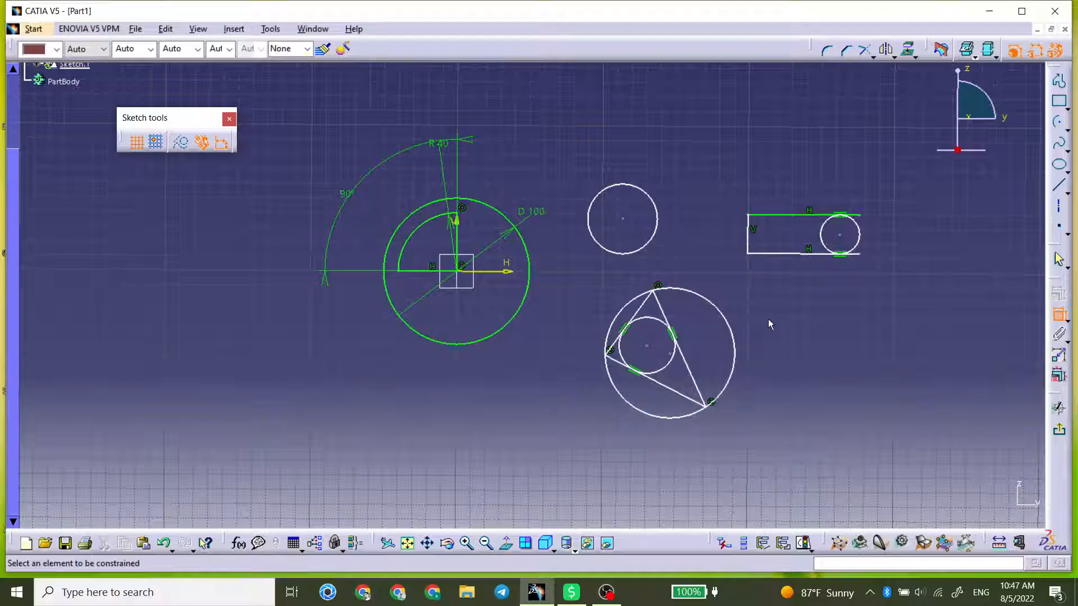
click(1067, 130)
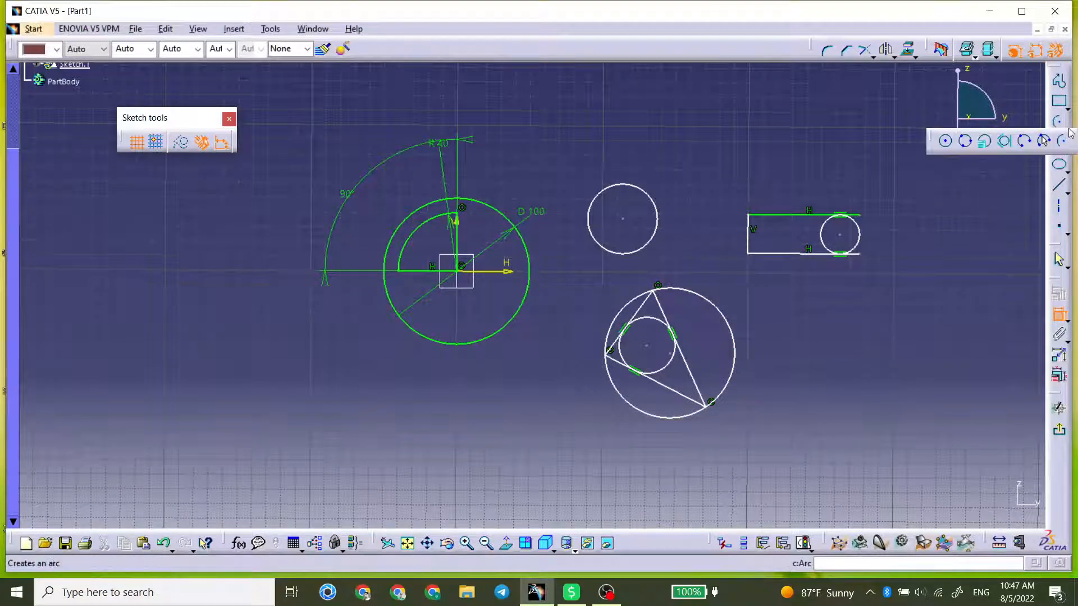
click(1042, 143)
middle_drag(680, 175, 550, 231)
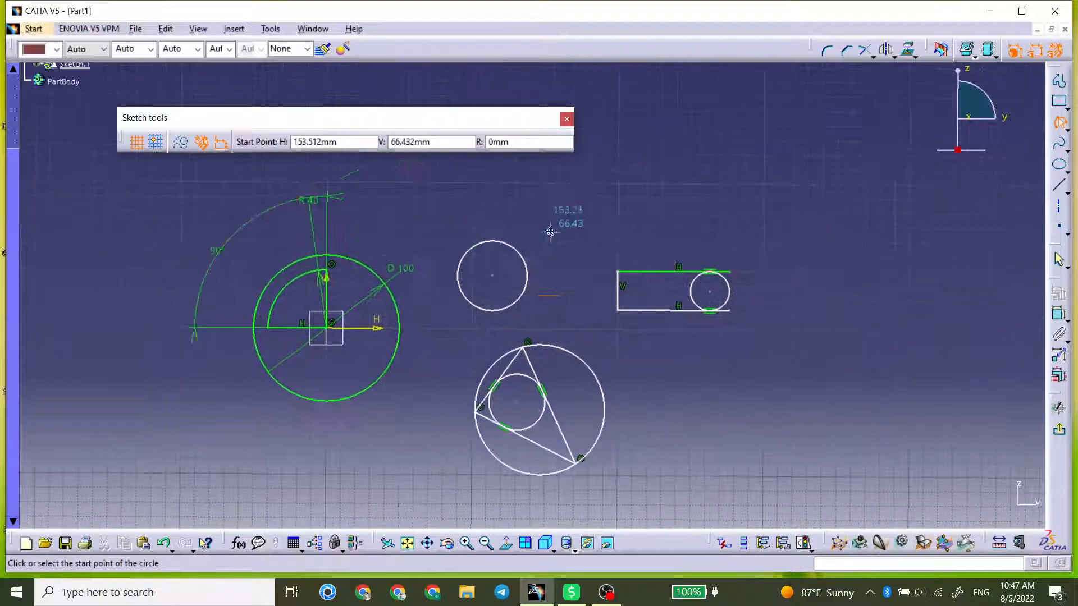
mouse_move(578, 459)
middle_down()
mouse_move(552, 410)
mouse_move(540, 332)
middle_up()
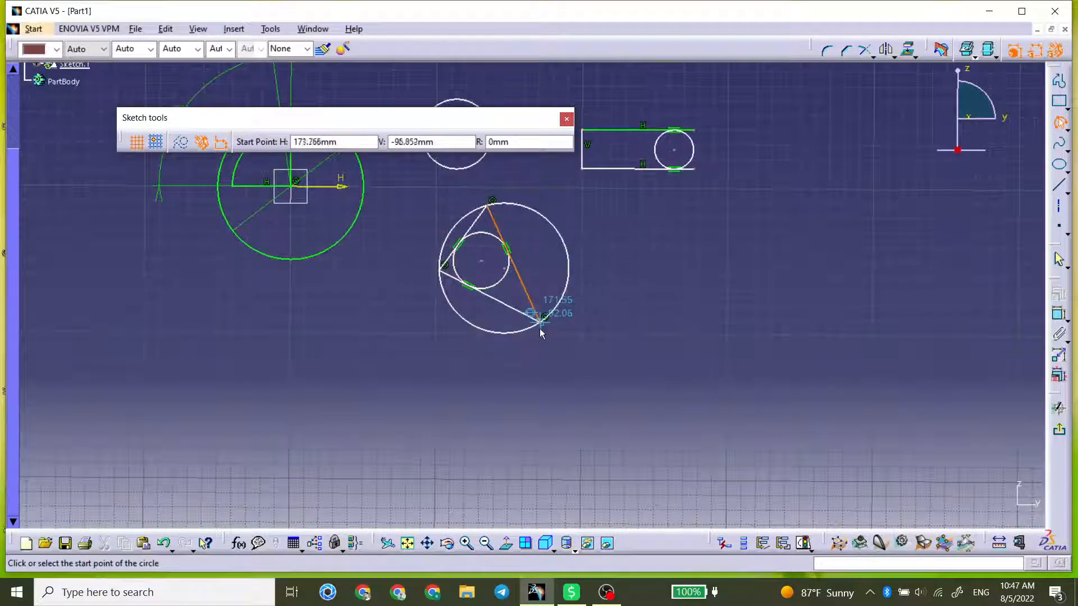
click(544, 324)
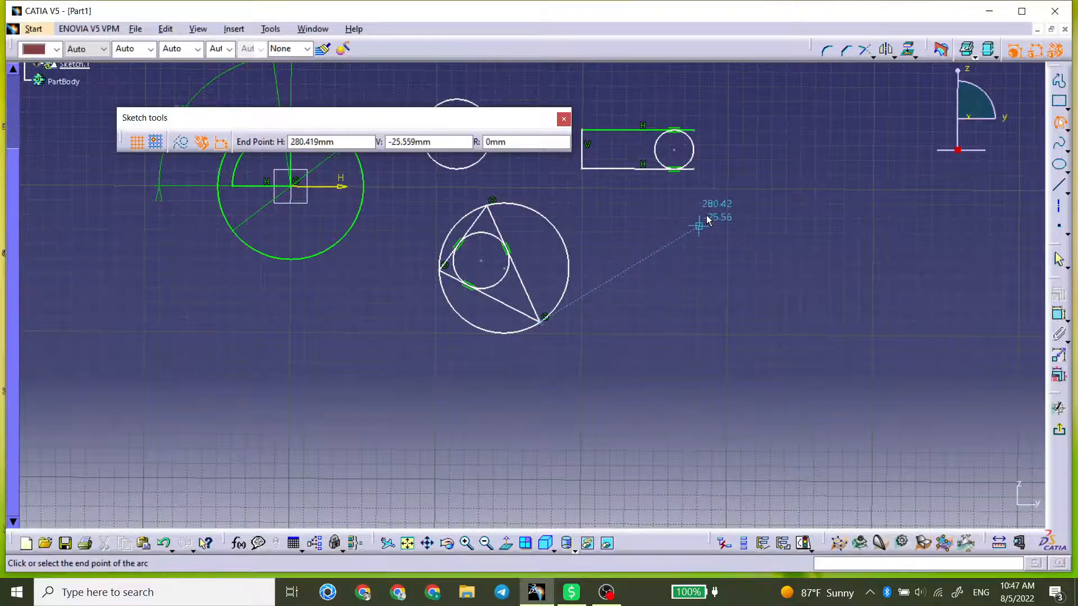
click(695, 170)
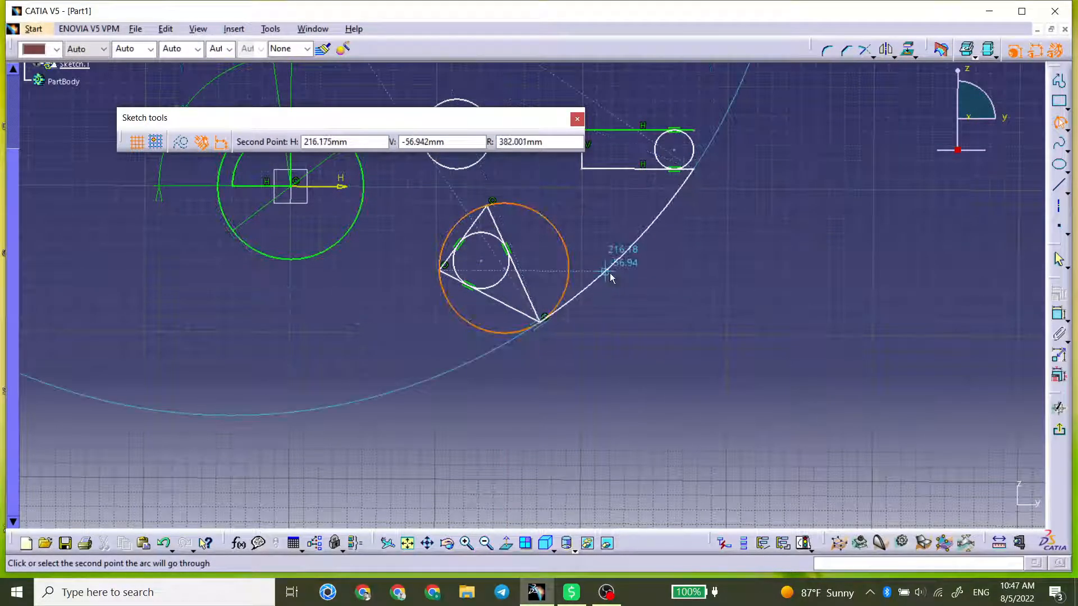
click(610, 277)
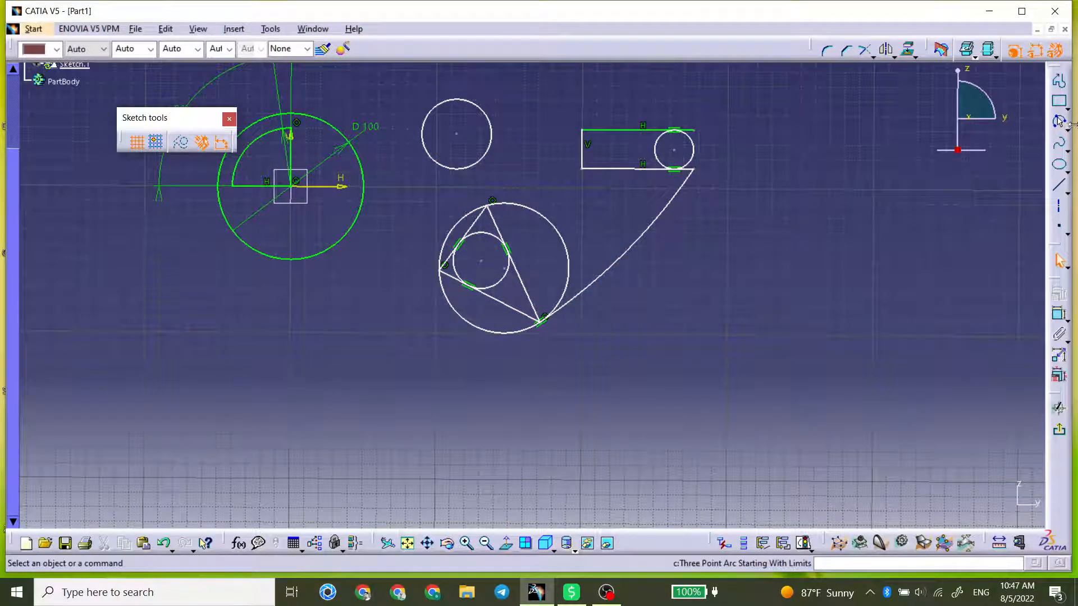
Sketch a flatter Three Point Arc from the rectangle's open lower edge to the triangle's lower-right corner, passing just inside the existing arc
click(1066, 128)
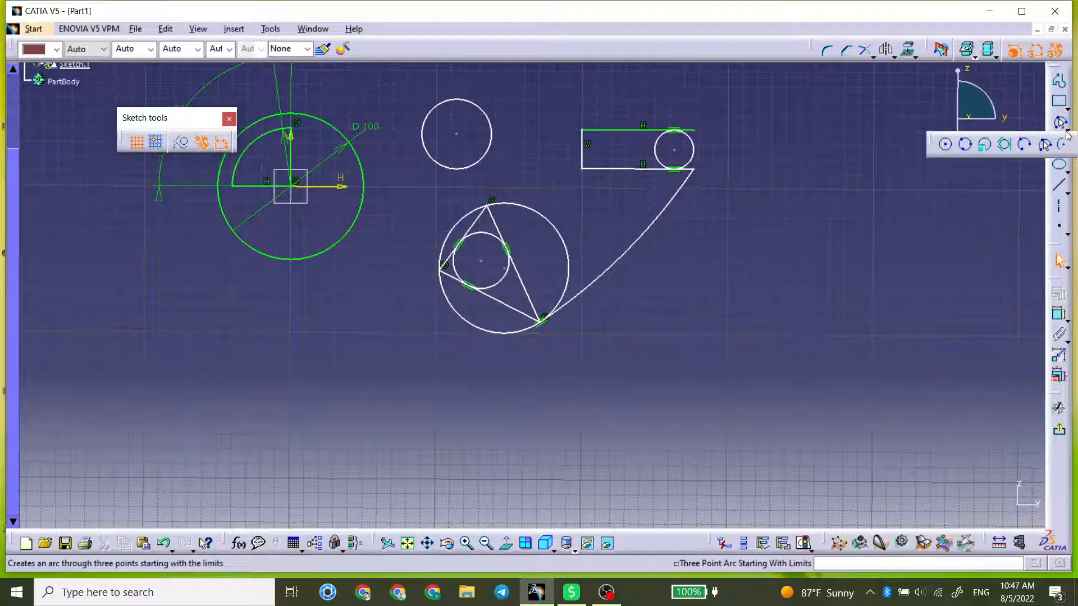
click(1025, 145)
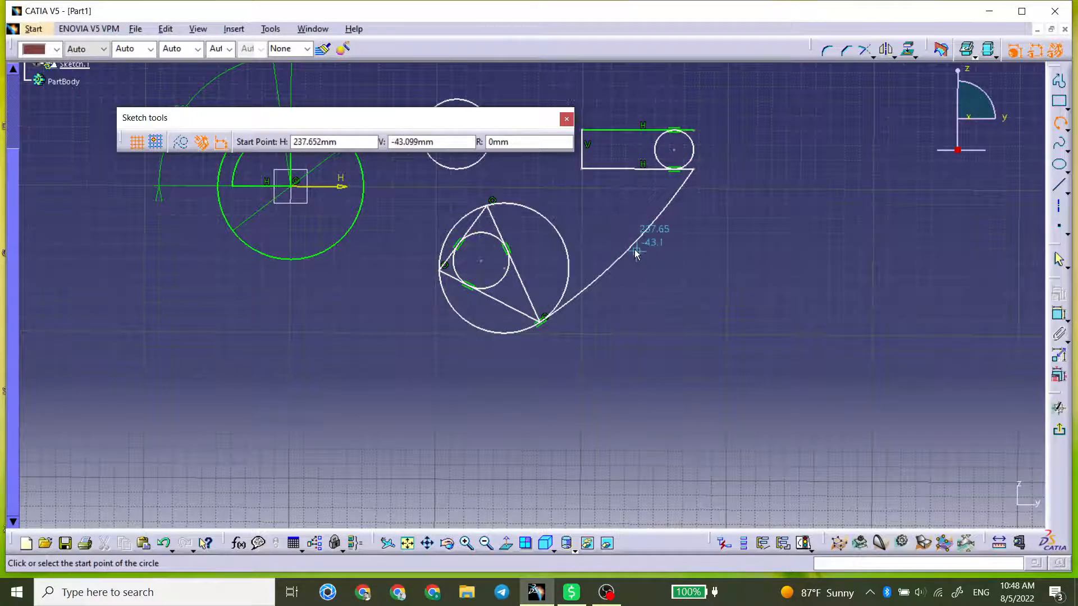
click(695, 171)
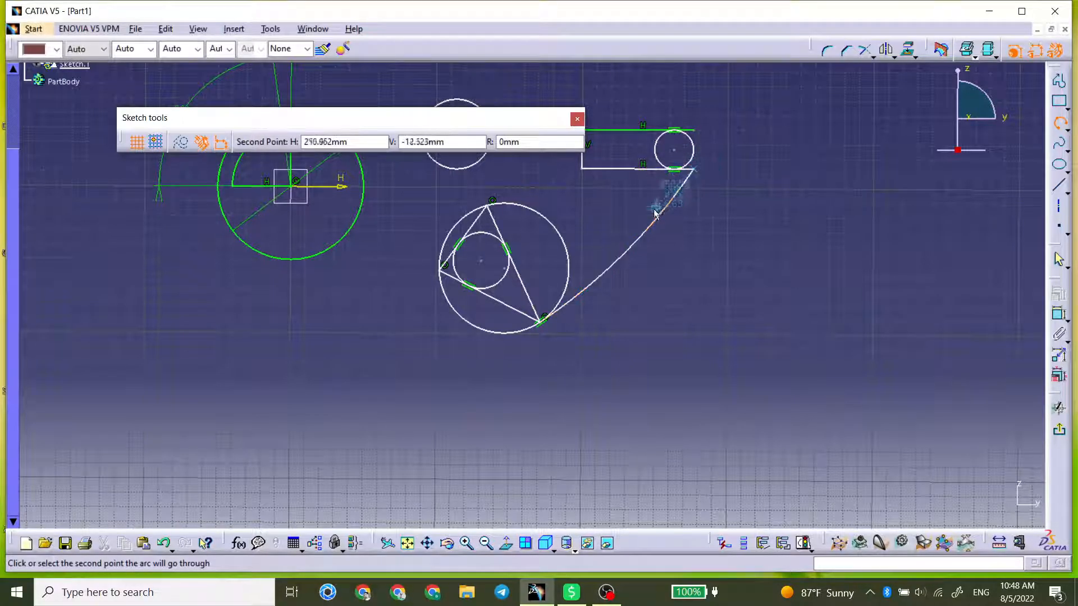
click(621, 247)
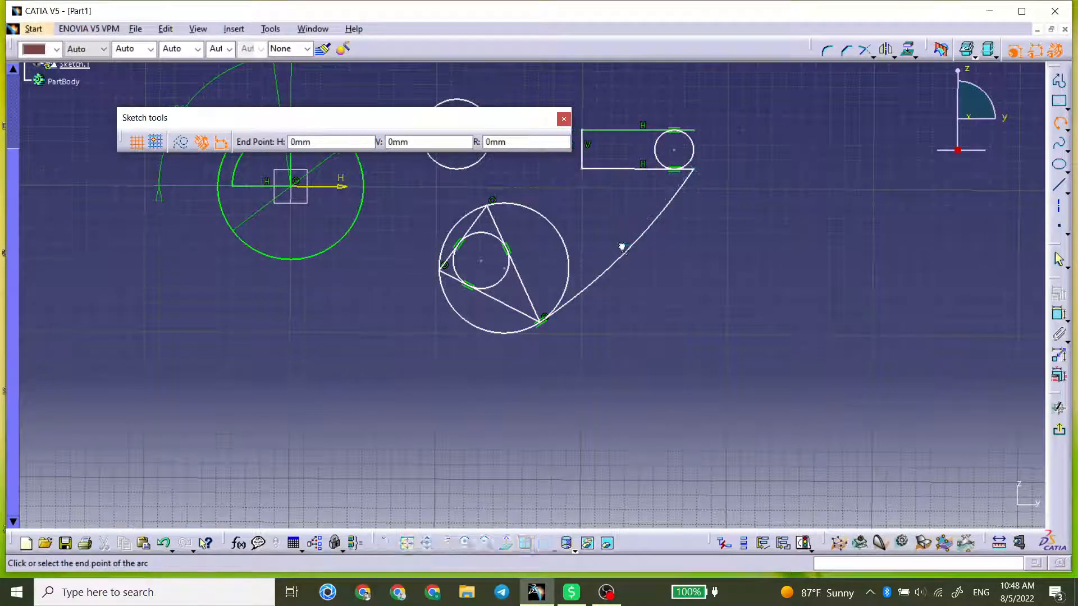
click(543, 326)
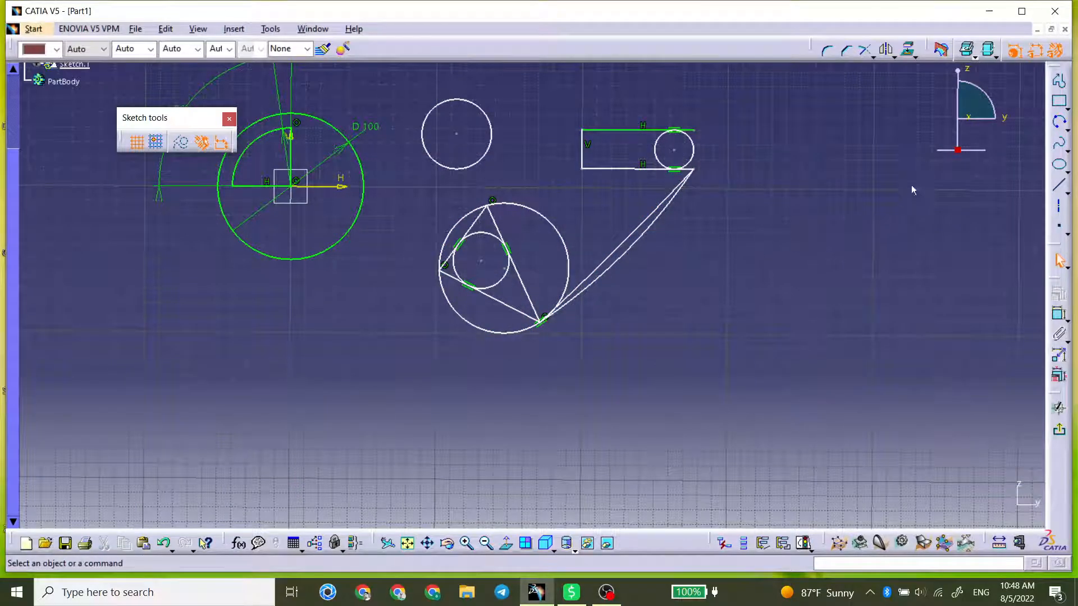
click(1067, 129)
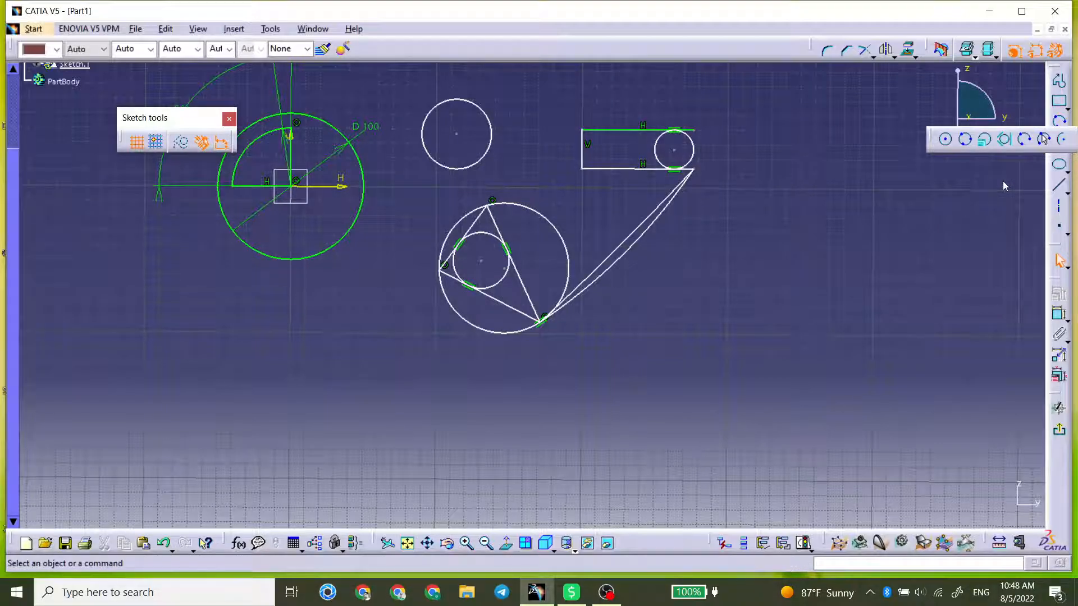
click(1066, 171)
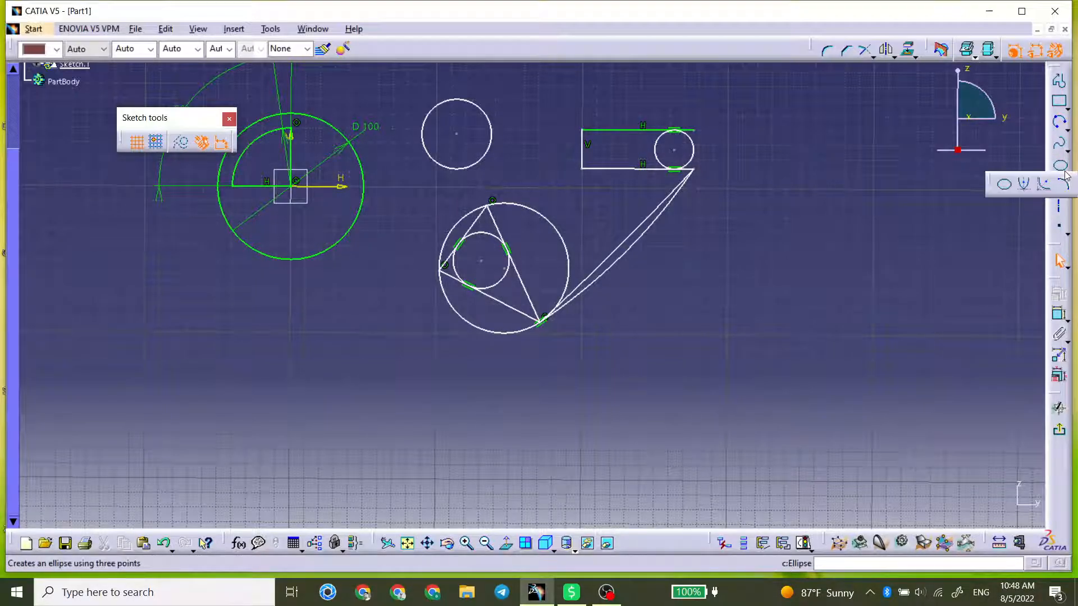
click(1004, 192)
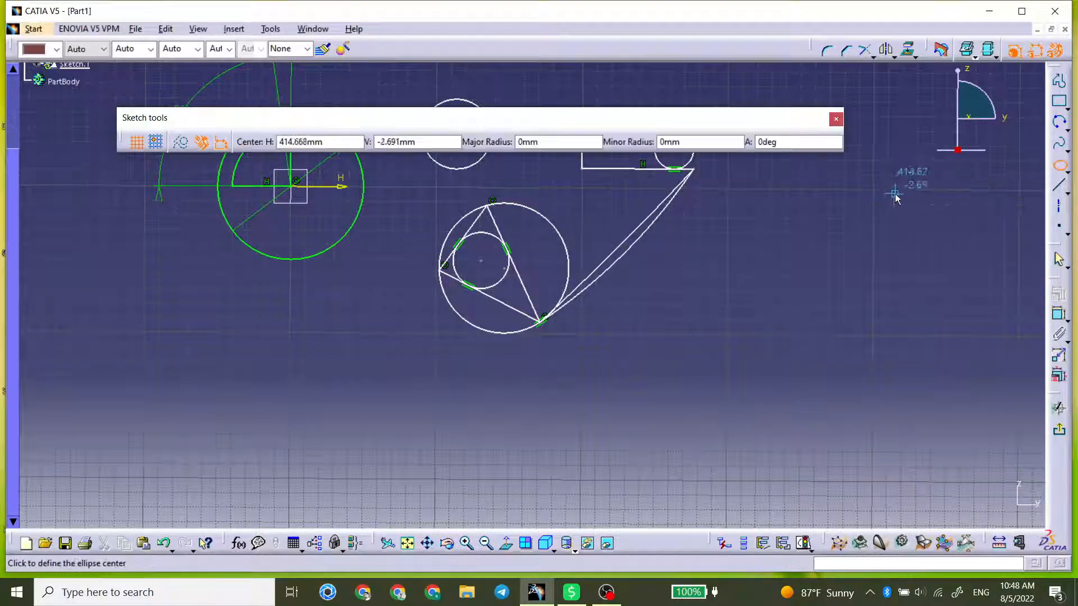
click(486, 226)
mouse_move(876, 210)
middle_down()
mouse_move(486, 226)
mouse_move(491, 243)
mouse_move(553, 240)
middle_up()
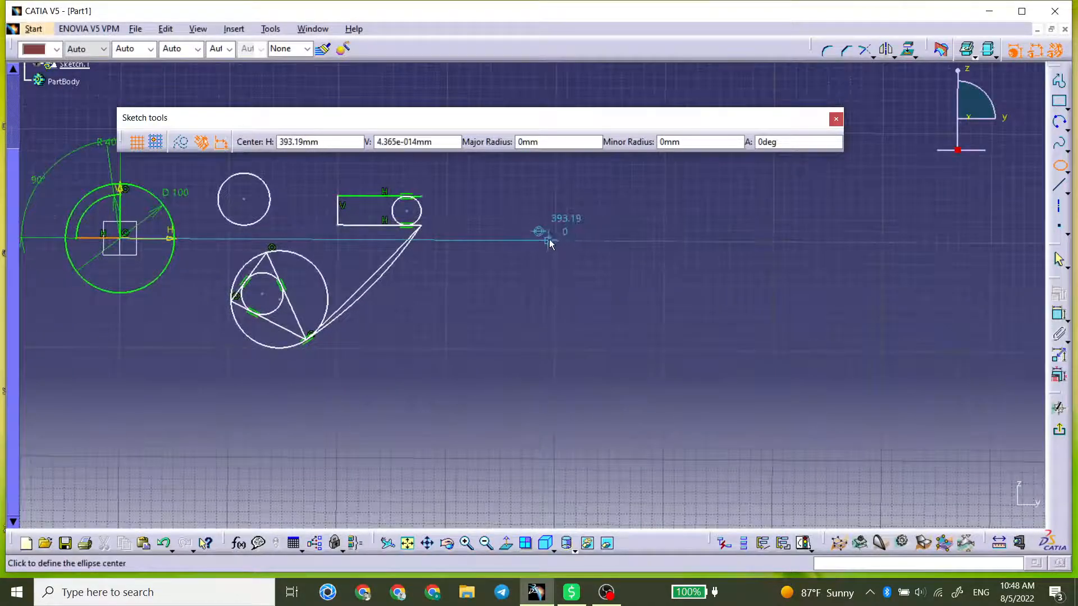
click(557, 241)
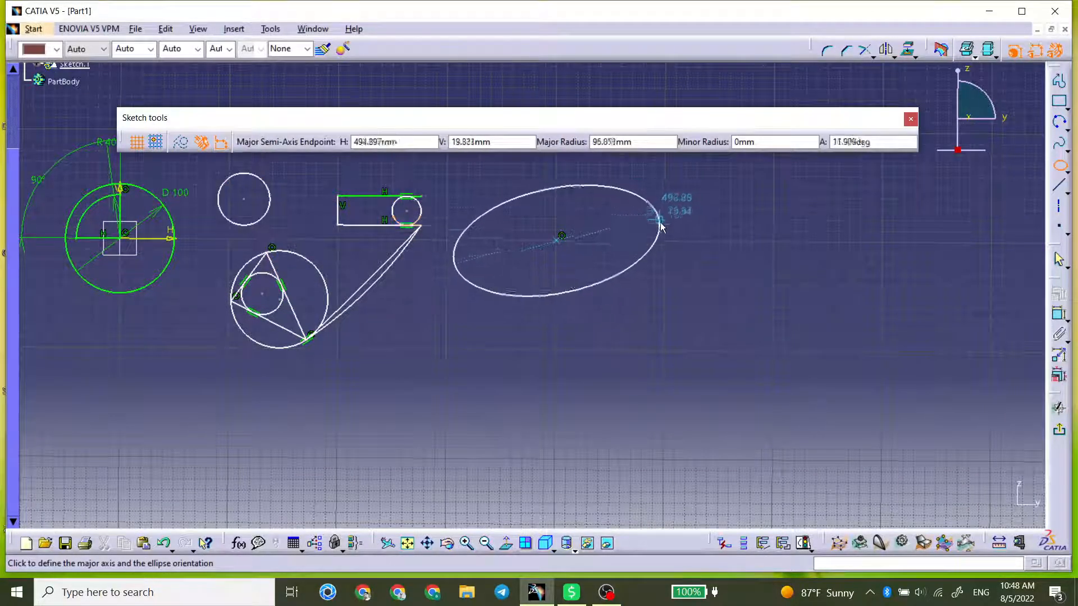
click(649, 243)
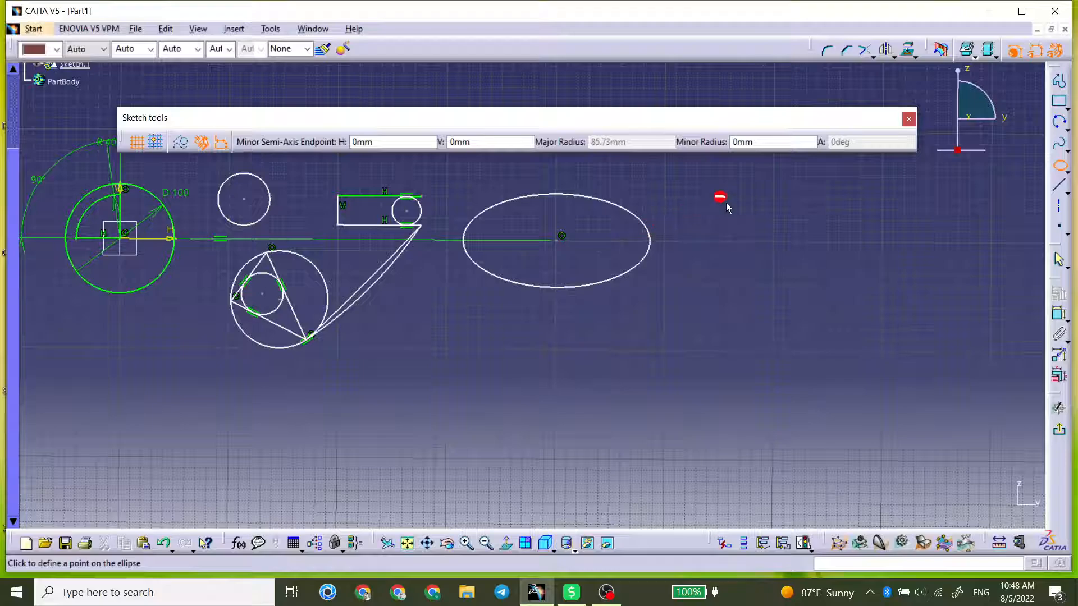
click(1058, 166)
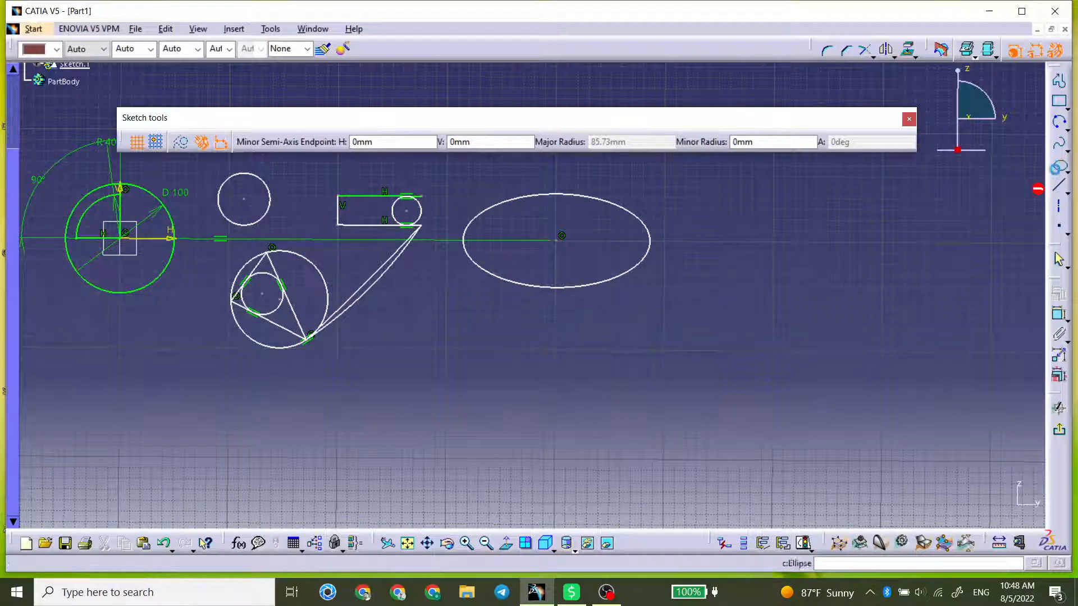
Sketch a horizontal ellipse about 159 mm by 53 mm, centred on the horizontal axis beyond the rectangle and arcs
click(1059, 165)
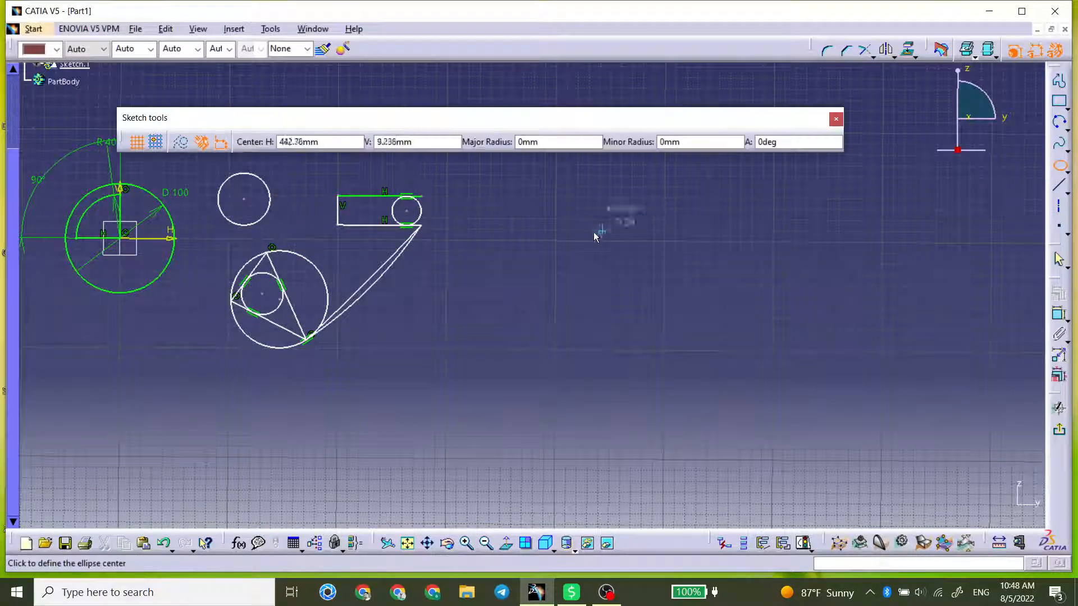
click(561, 239)
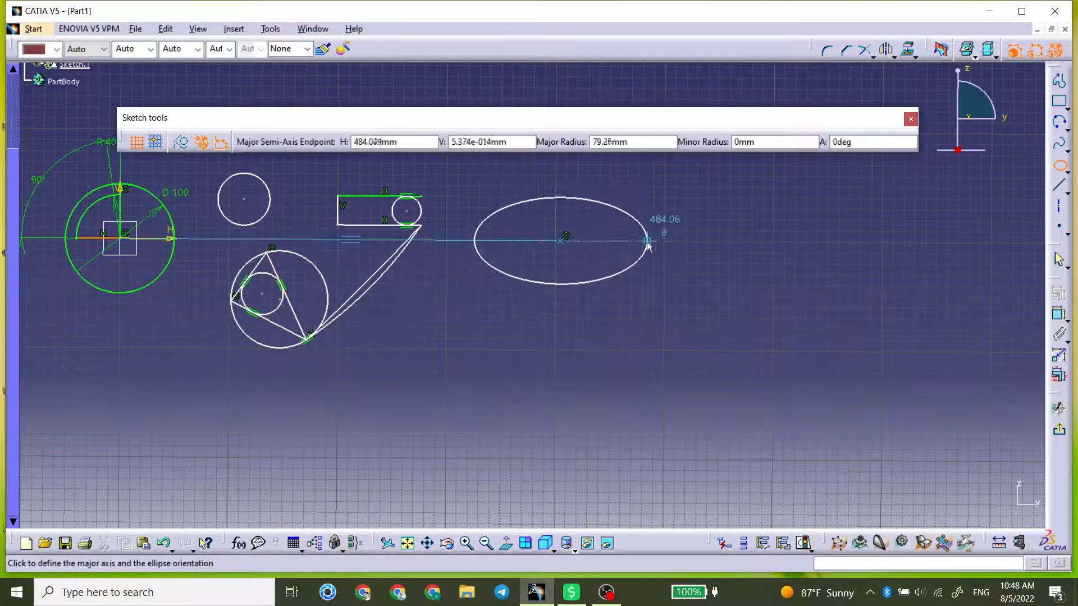
click(647, 243)
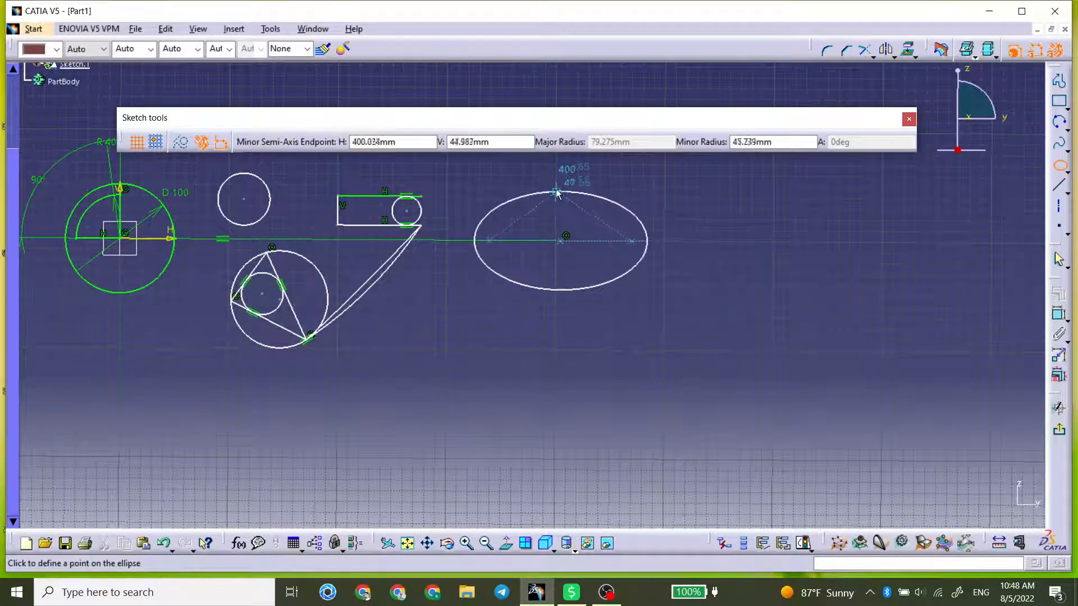
click(559, 270)
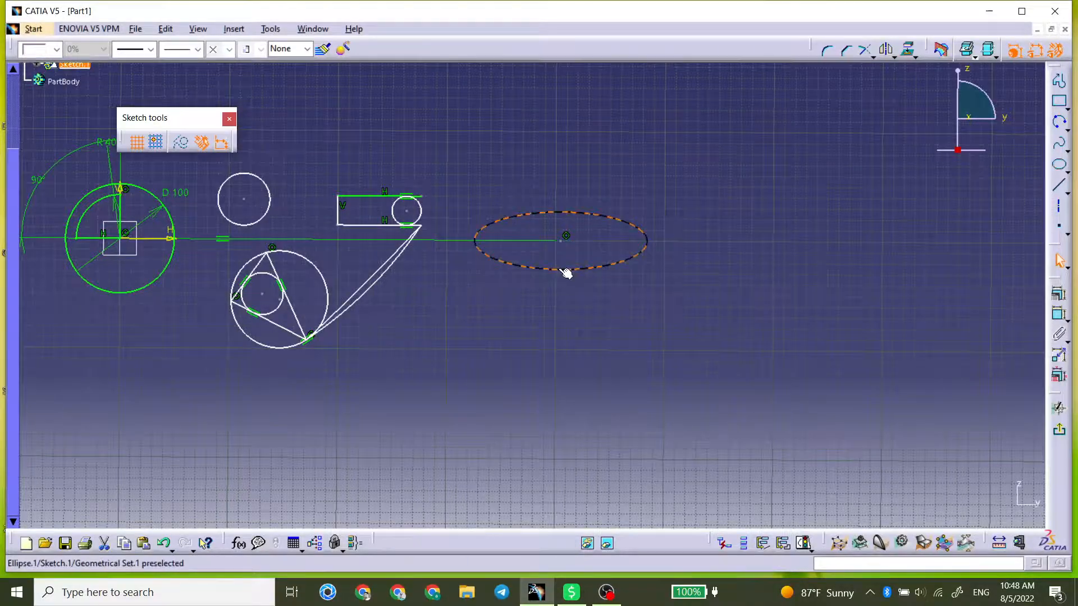
click(697, 310)
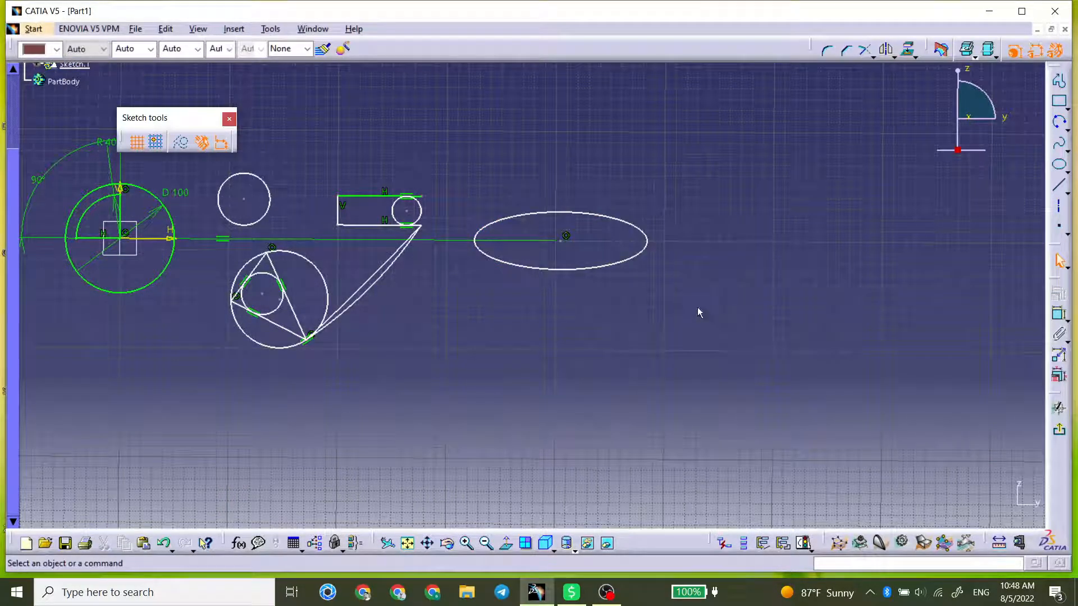
Dimension the ellipse's major-axis diameter and, using the Semiminor axis option, its minor-axis diameter
click(1057, 314)
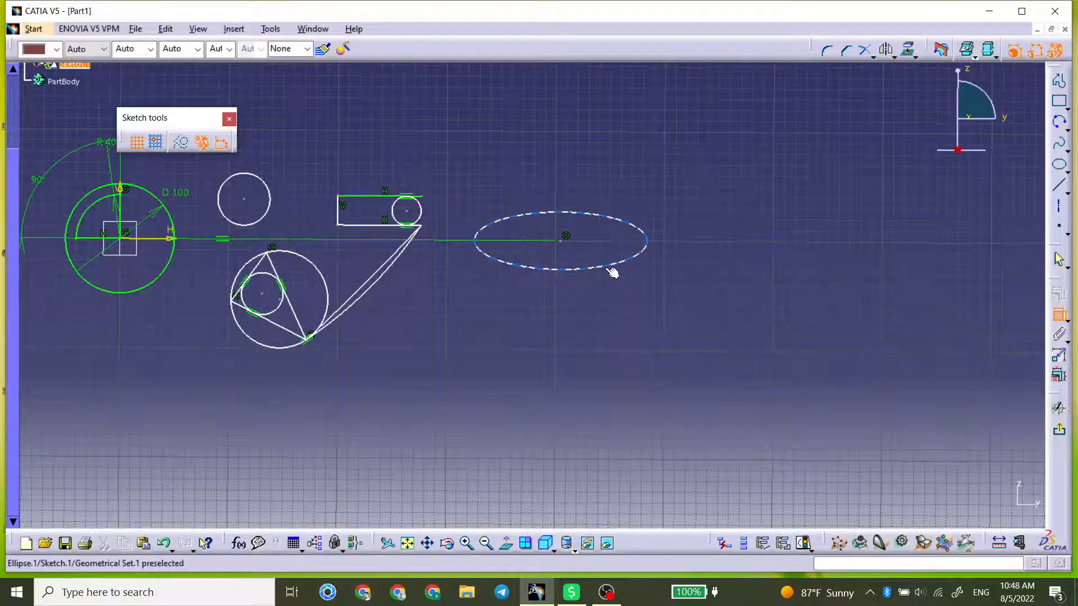
click(611, 266)
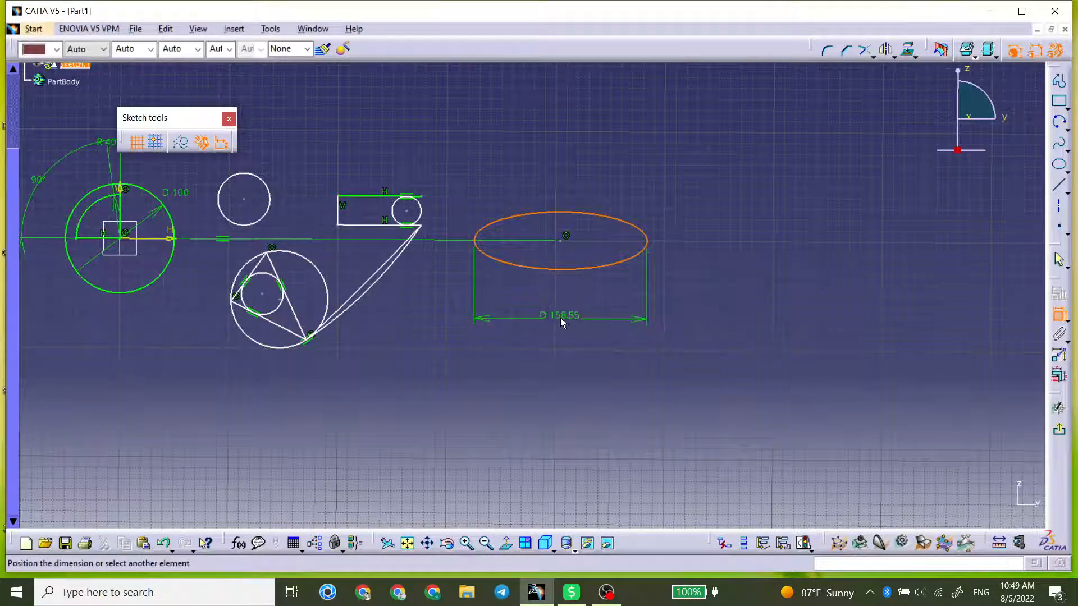
click(560, 317)
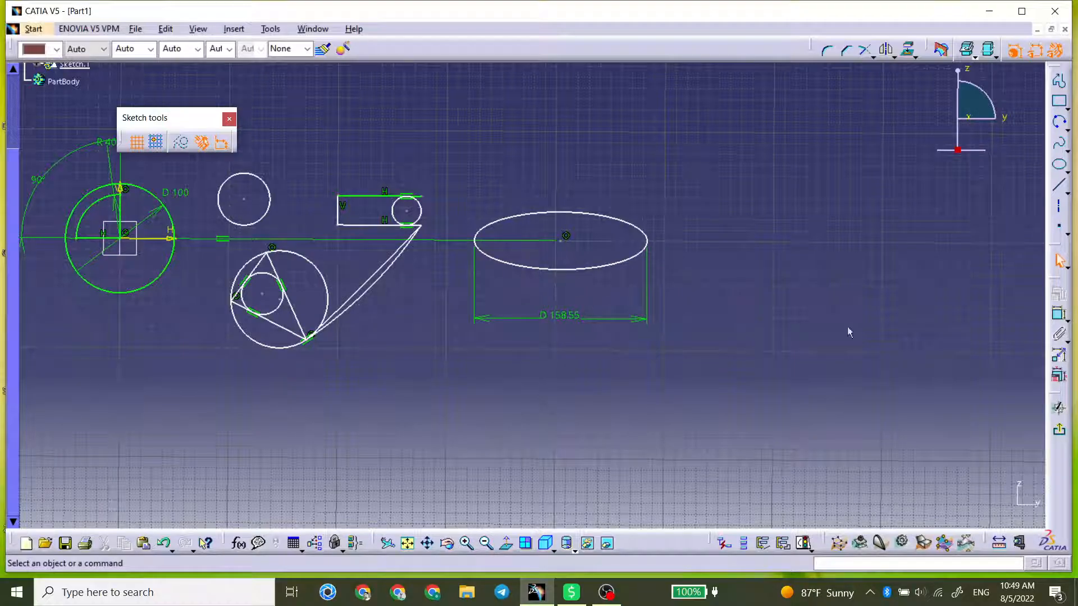
click(1058, 314)
click(617, 262)
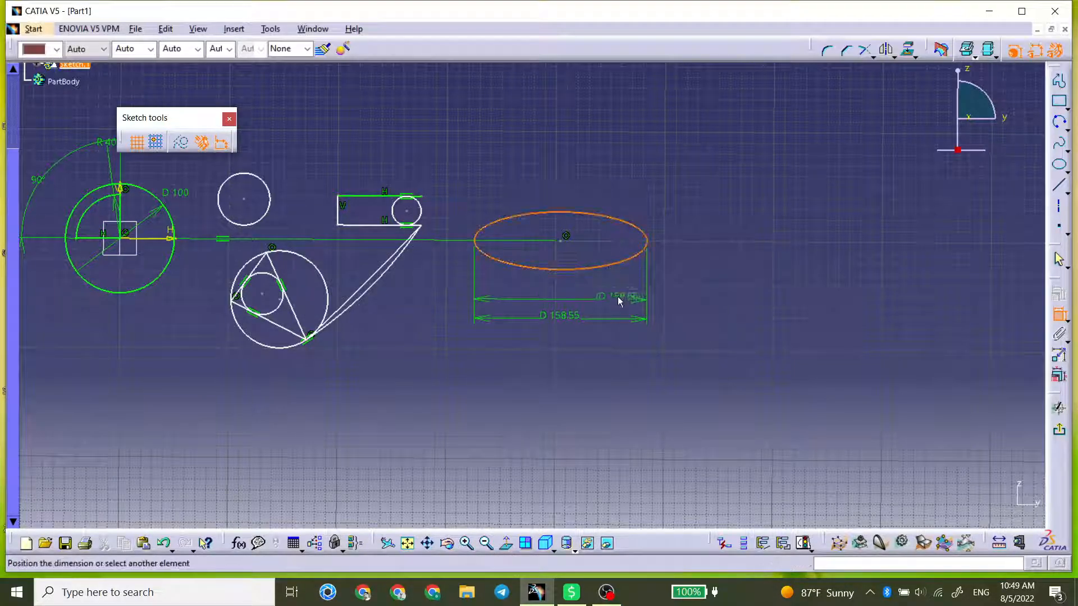
right_click(616, 294)
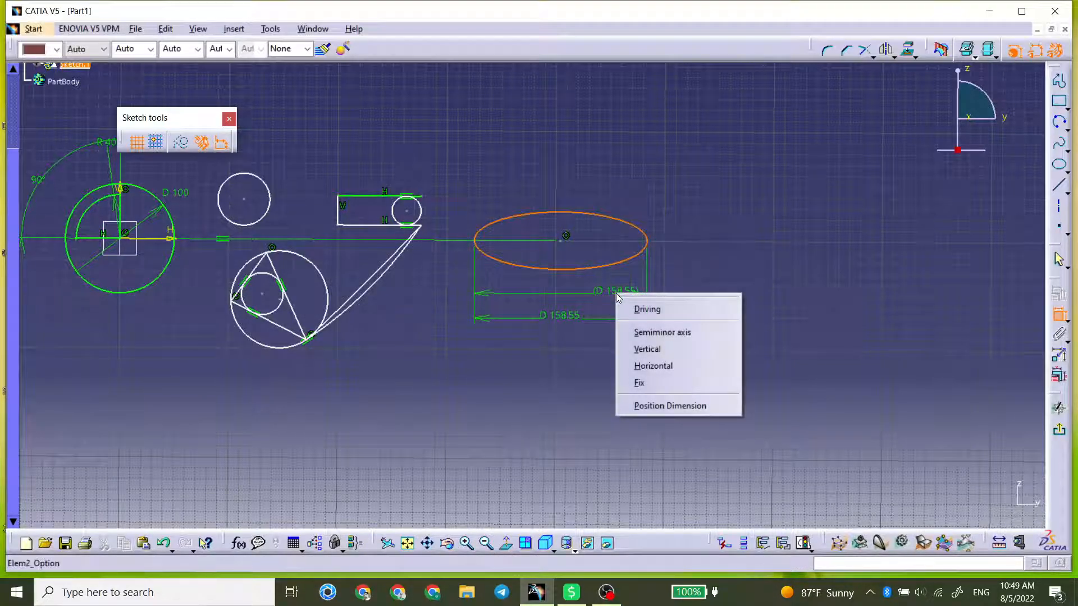
click(632, 336)
click(687, 253)
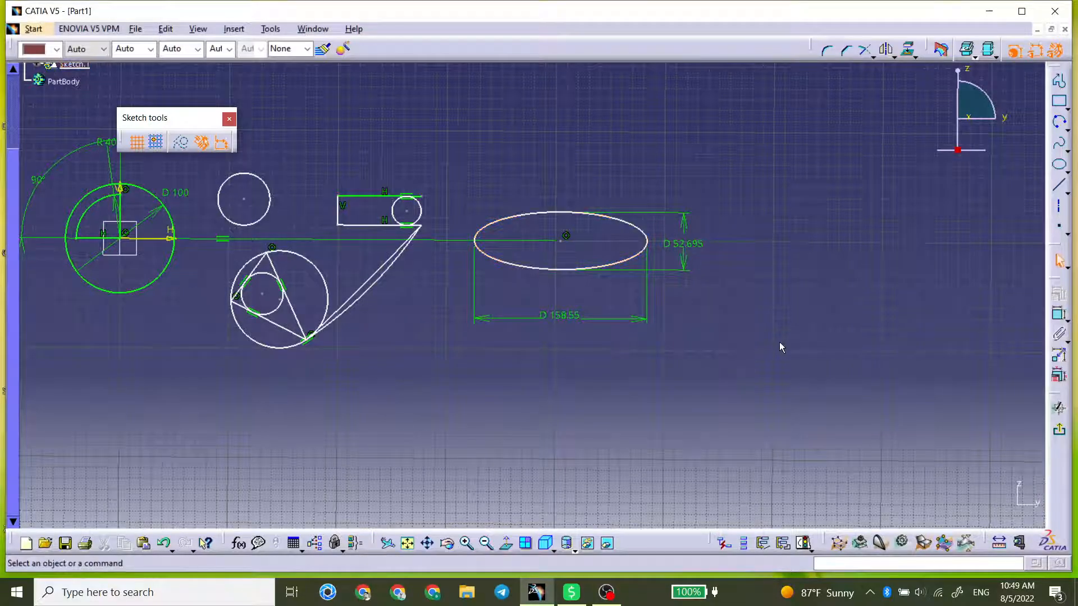
Set the ellipse's minor-axis diameter to 50 mm and its major-axis diameter to 150 mm
double_click(685, 244)
text(50mm)
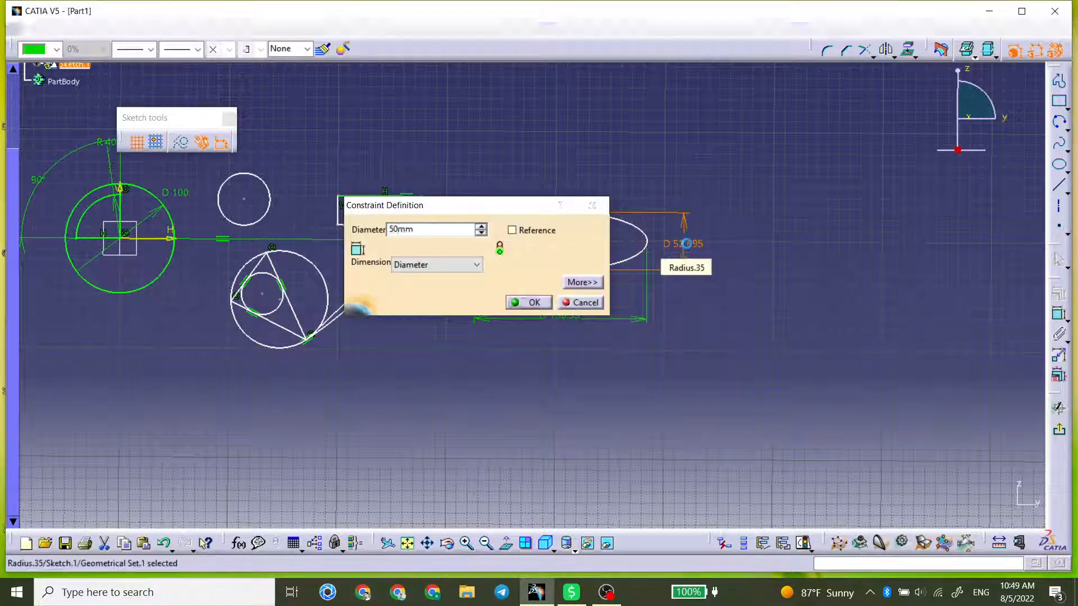
key(Return)
double_click(573, 317)
text(150)
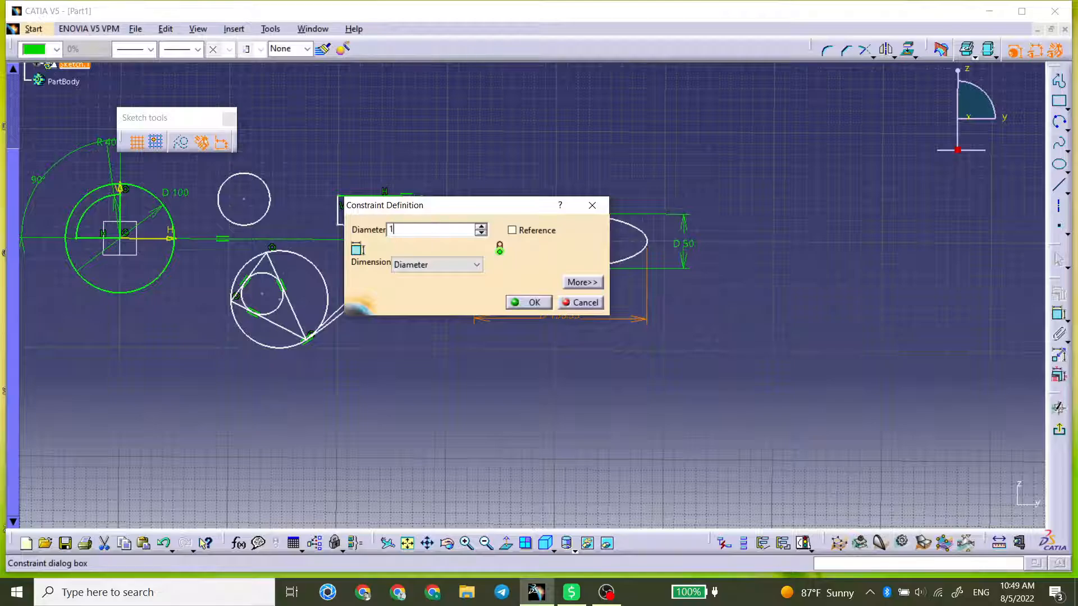
key(Return)
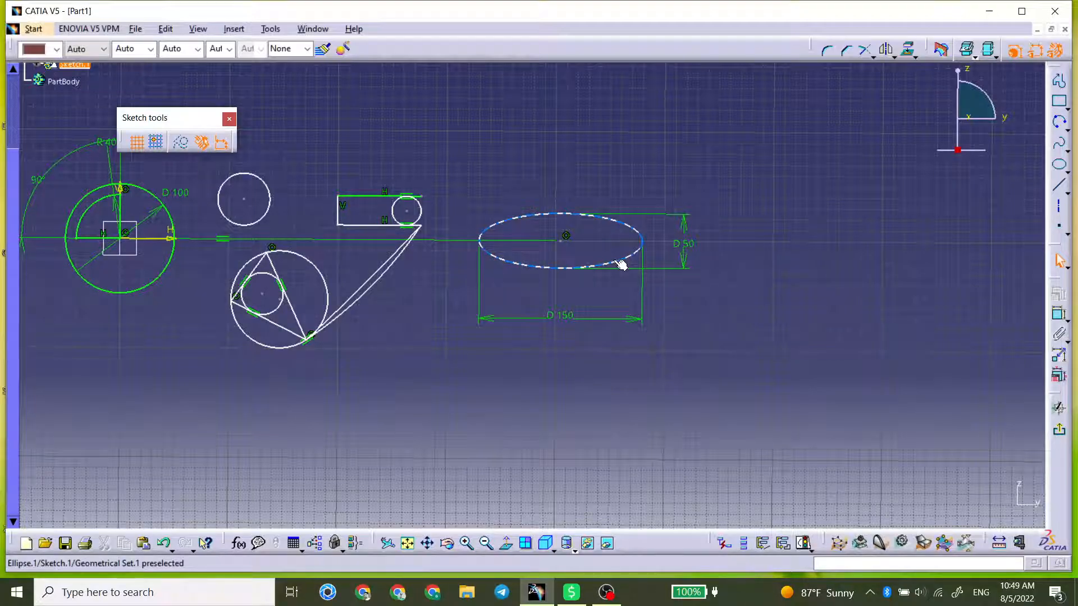
Move the dimensioned ellipse slightly along the horizontal axis towards the sketch origin
click(621, 265)
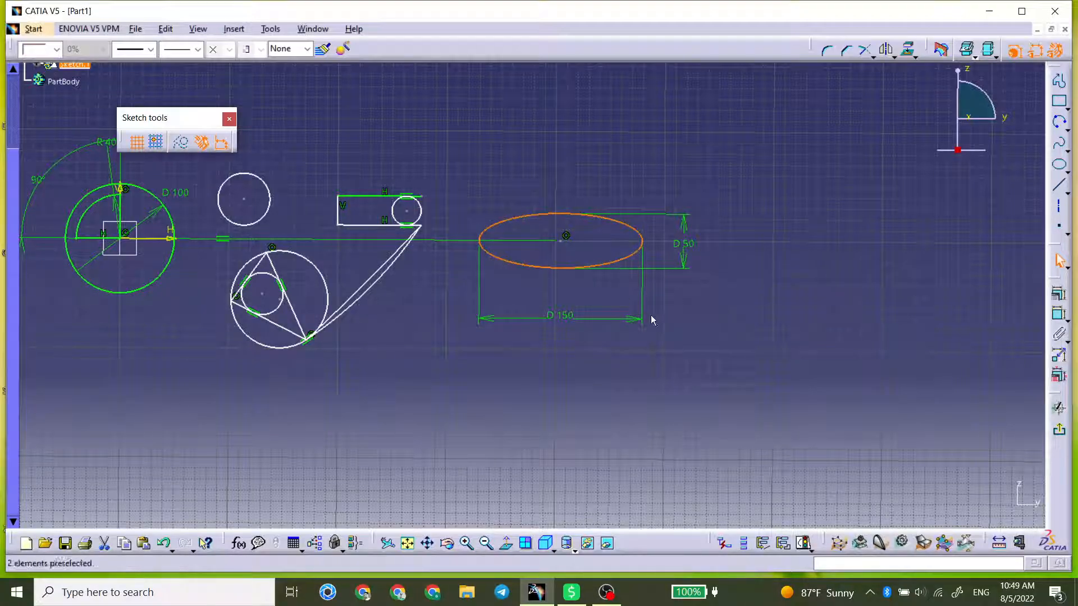
click(678, 315)
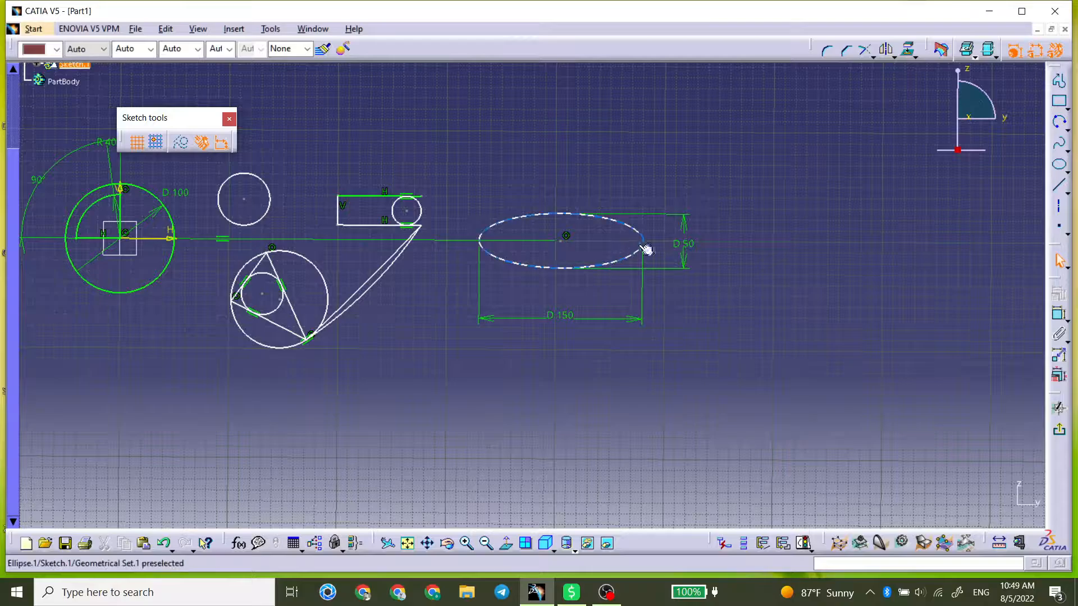
mouse_move(641, 248)
mouse_down()
mouse_move(683, 254)
mouse_move(629, 253)
mouse_up()
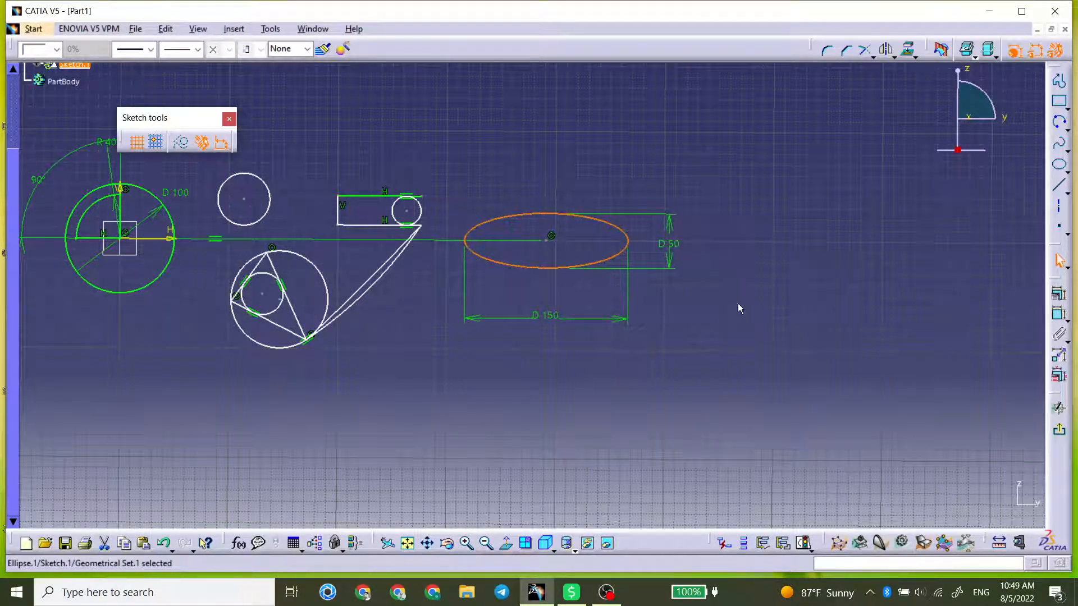
click(655, 327)
Apply a Fix constraint to the ellipse's centre point
click(547, 239)
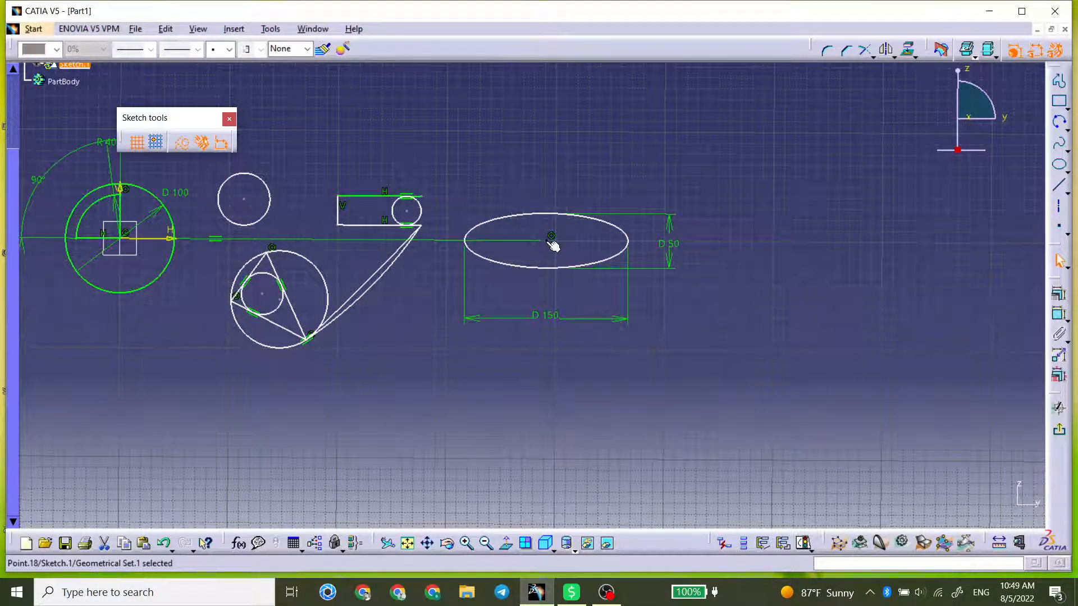
right_click(547, 240)
mouse_move(600, 455)
click(713, 479)
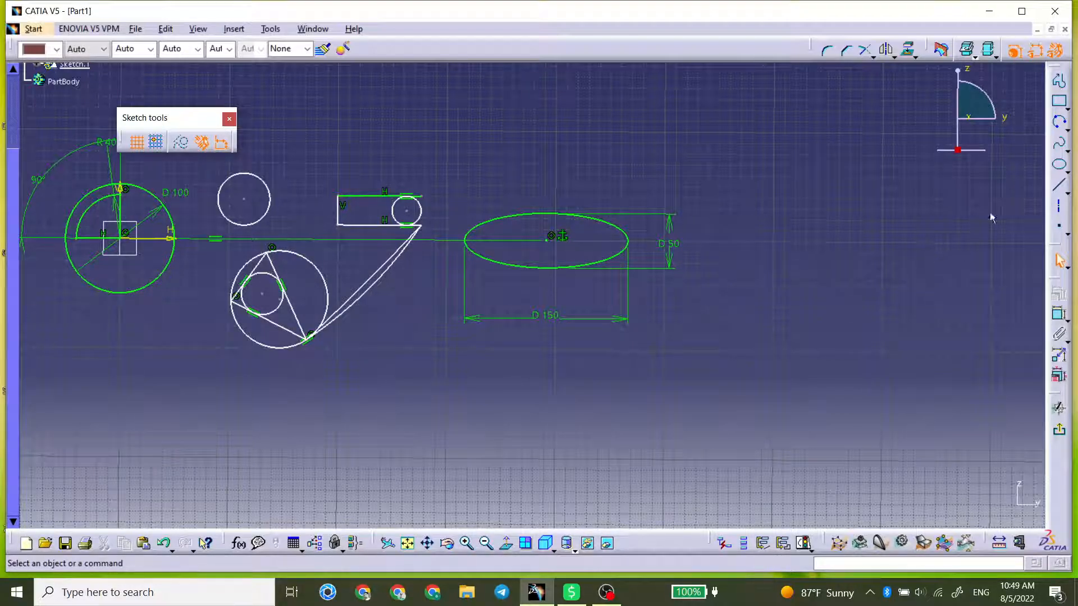
click(1066, 169)
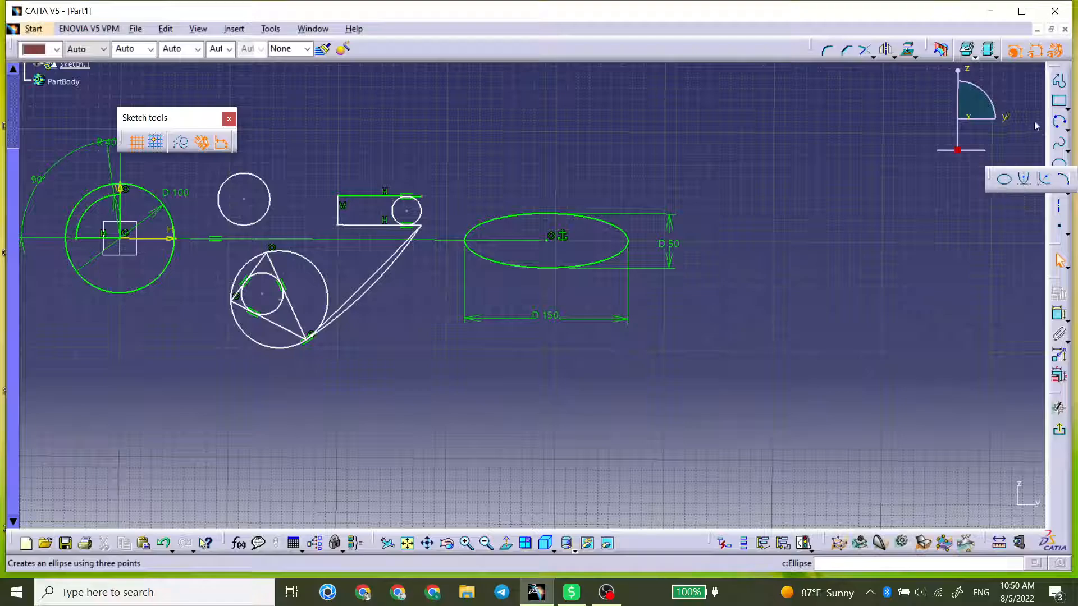
click(1067, 129)
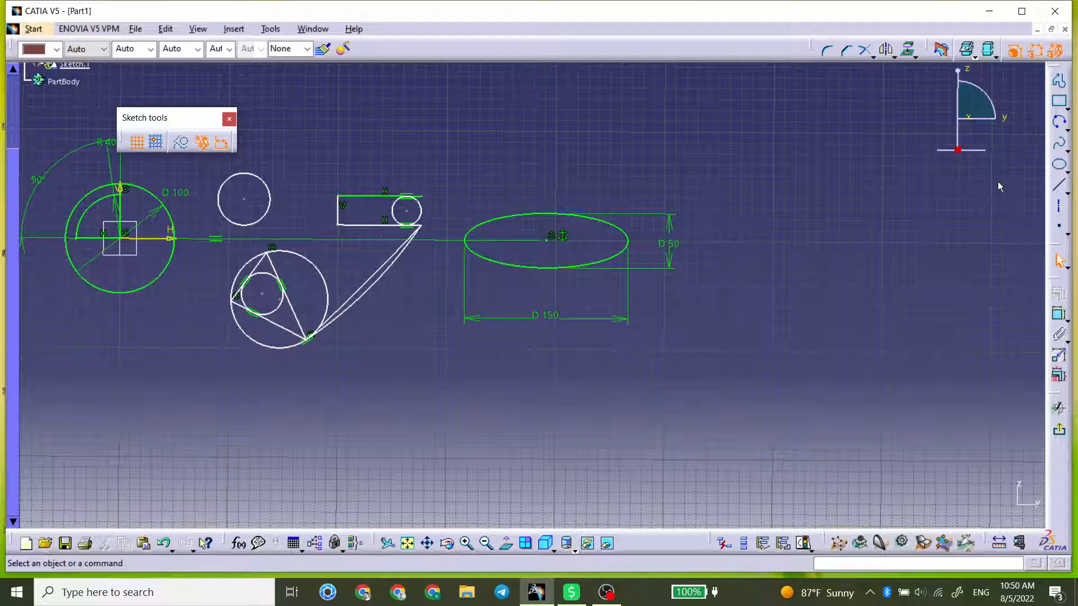
click(606, 592)
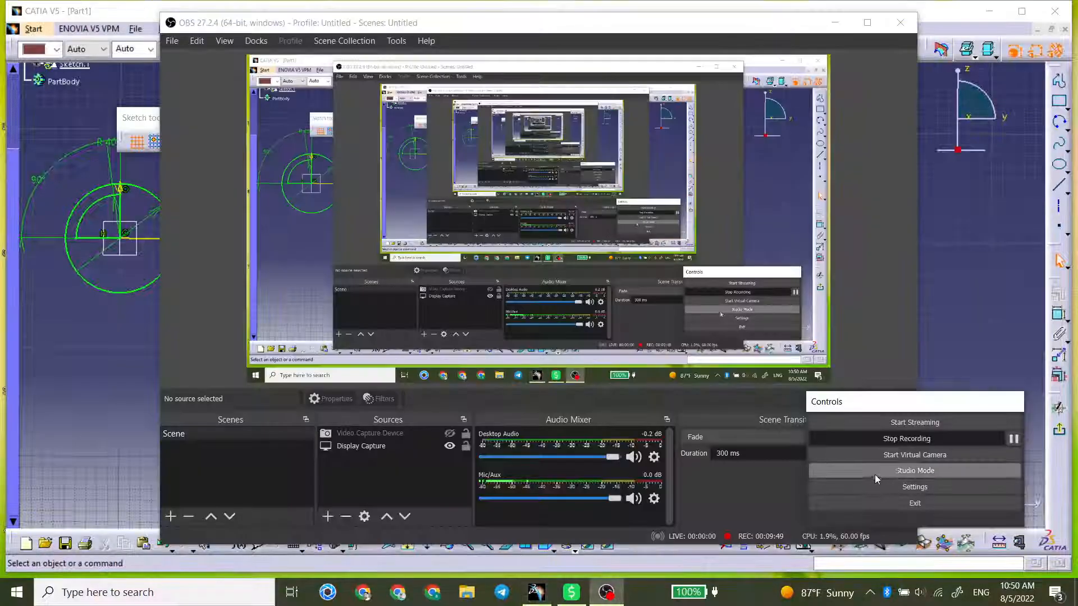